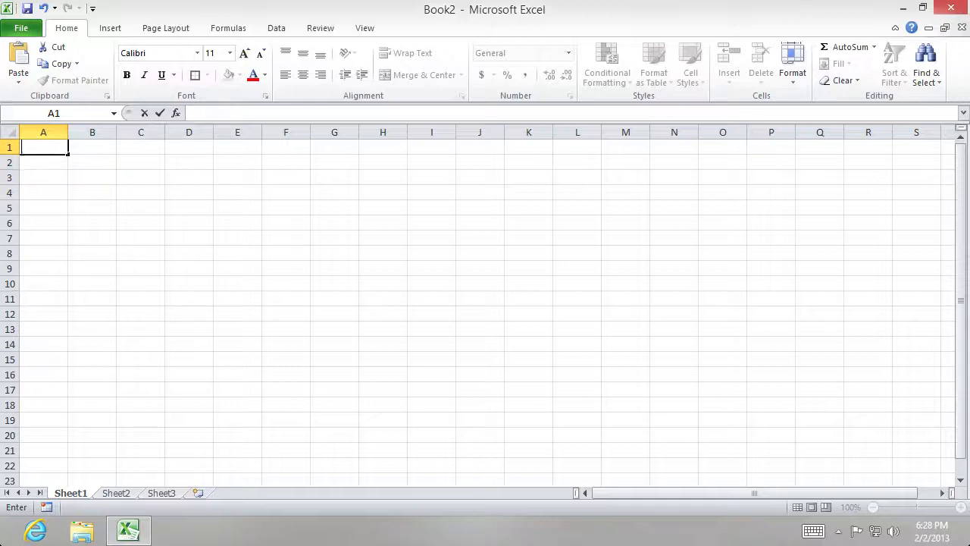
# Step: Fill row 1 with 3 in A1, 6 in B1 and the label Total in C1
pyautogui.write('3')
pyautogui.press('Tab')
pyautogui.write('6')
pyautogui.press('Tab')
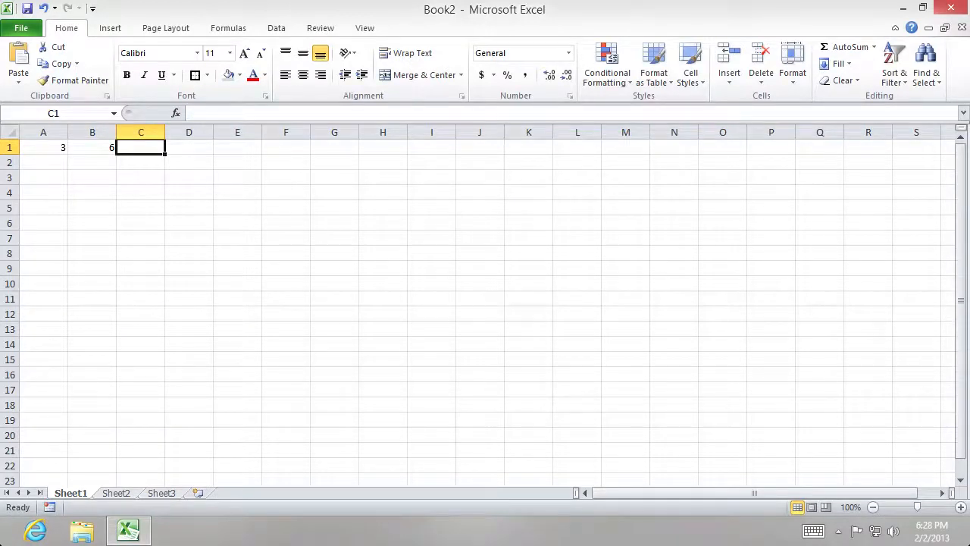
pyautogui.write('9')
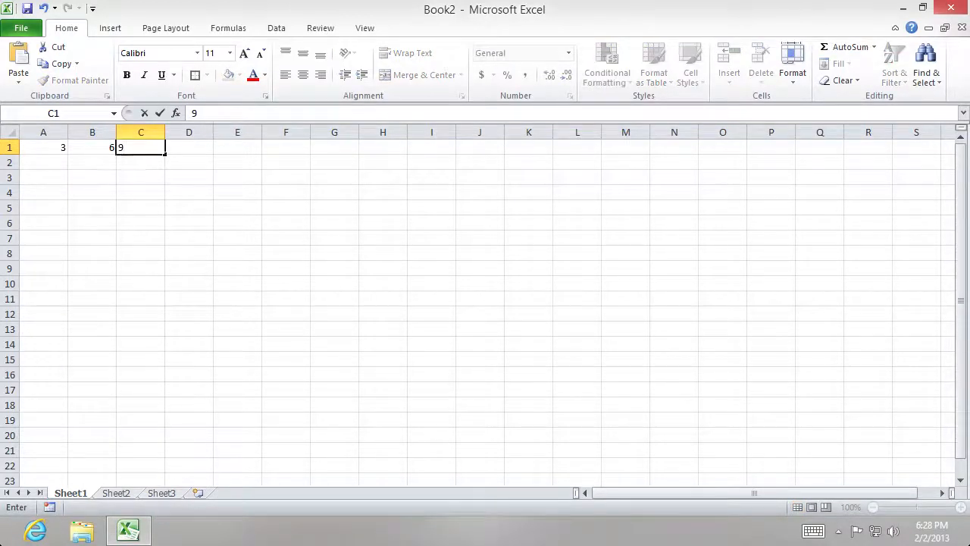
pyautogui.press('Tab')
pyautogui.click(141, 147)
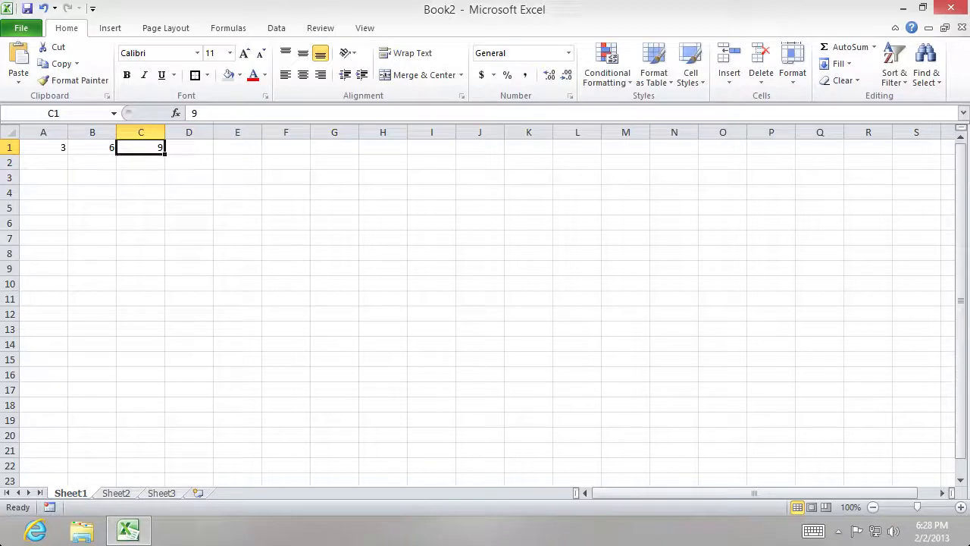
pyautogui.press('BackSpace')
pyautogui.write('Total')
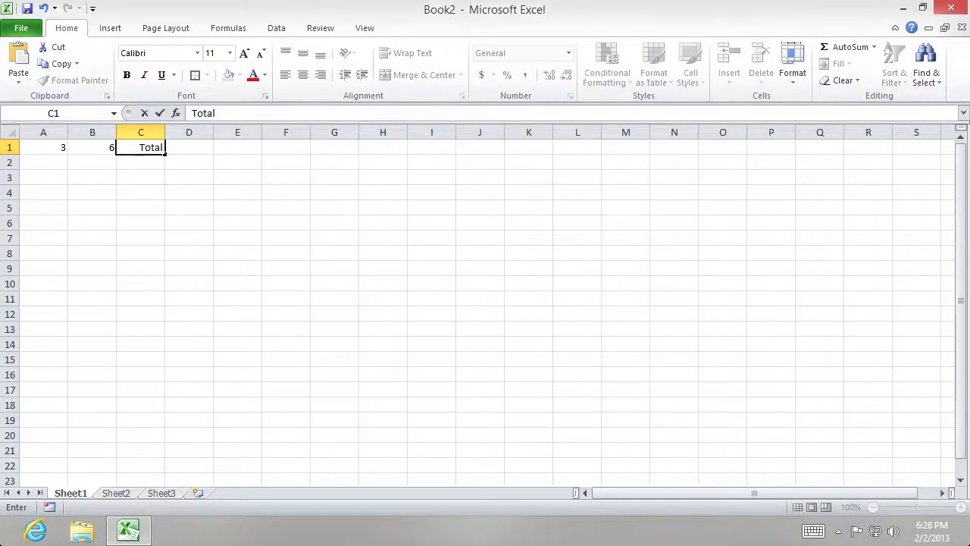
# Step: Enter the formula =A1+B1 in cell D1 and check it
pyautogui.click(189, 147)
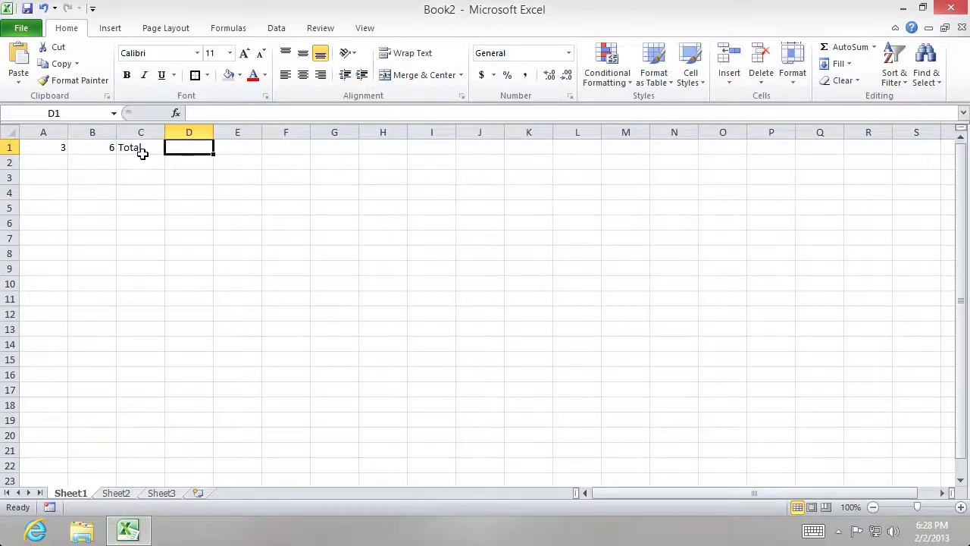
pyautogui.write('=')
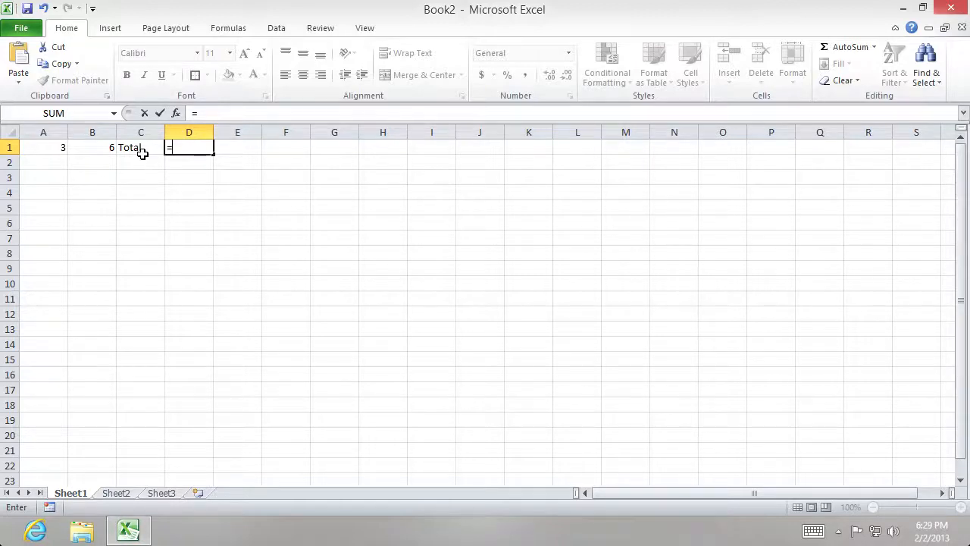
pyautogui.click(57, 151)
pyautogui.write('+')
pyautogui.click(94, 154)
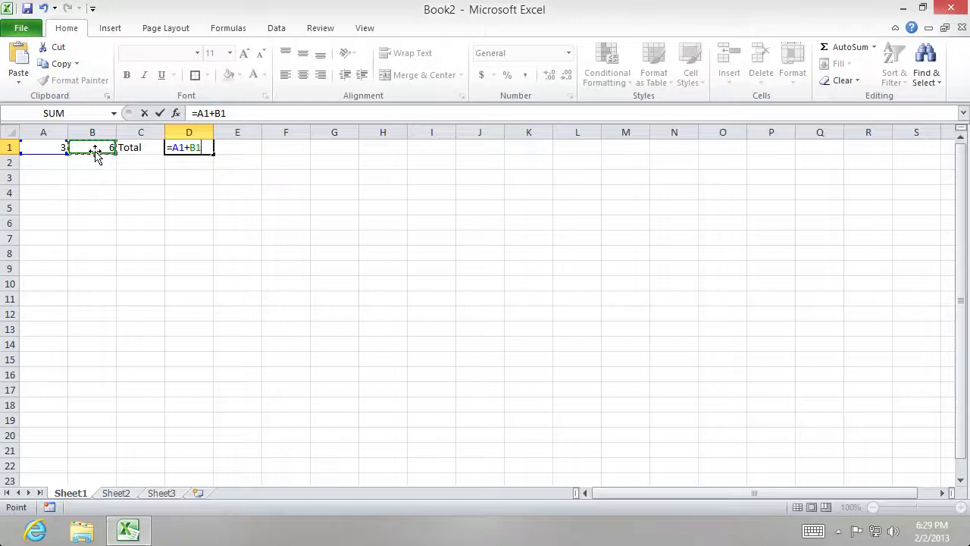
pyautogui.press('Return')
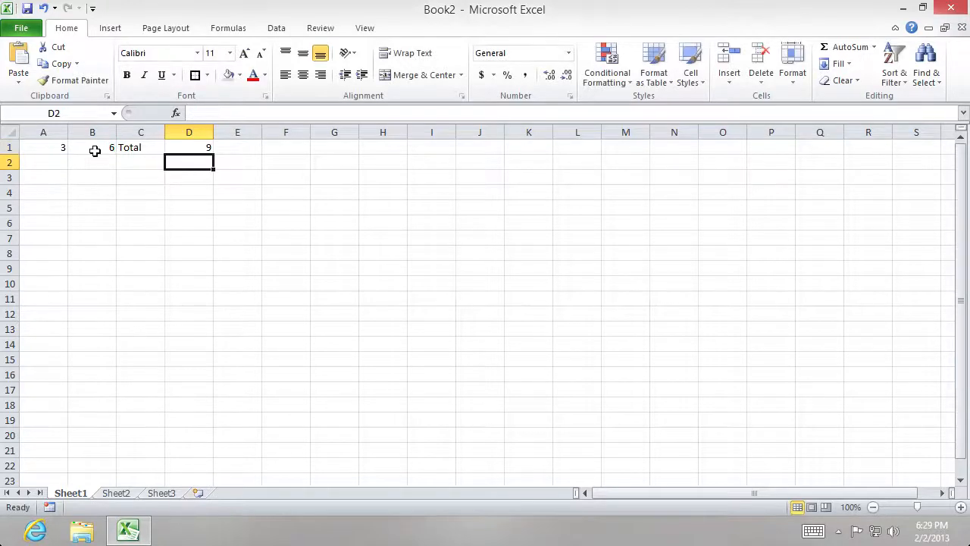
pyautogui.click(182, 149)
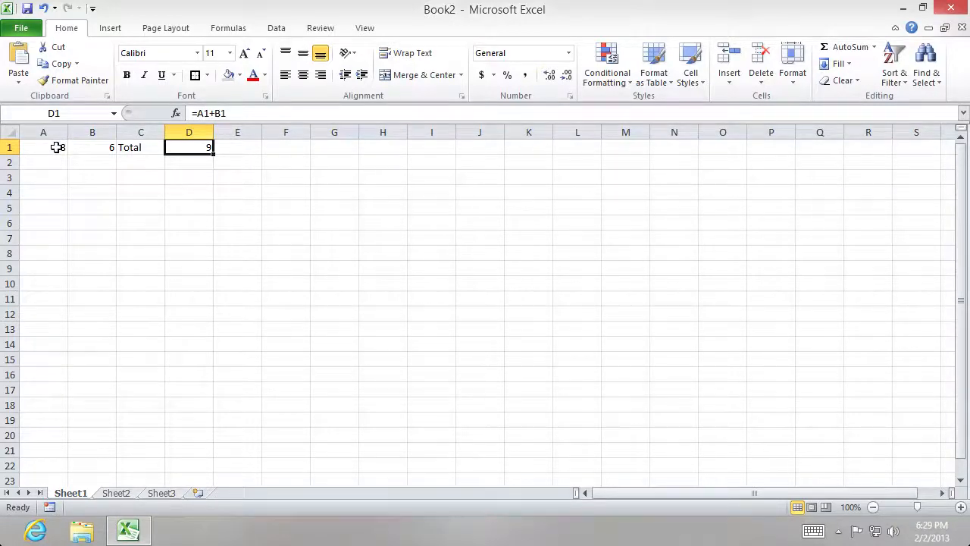
pyautogui.click(201, 175)
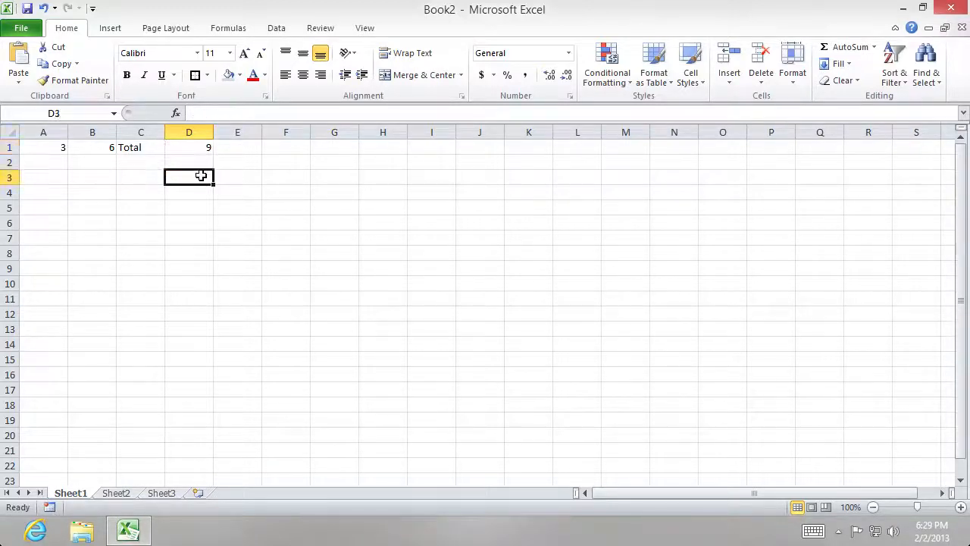
# Step: Test the addition formula by setting A1 to 234324 and B1 to 234234
pyautogui.click(58, 149)
pyautogui.write('234324')
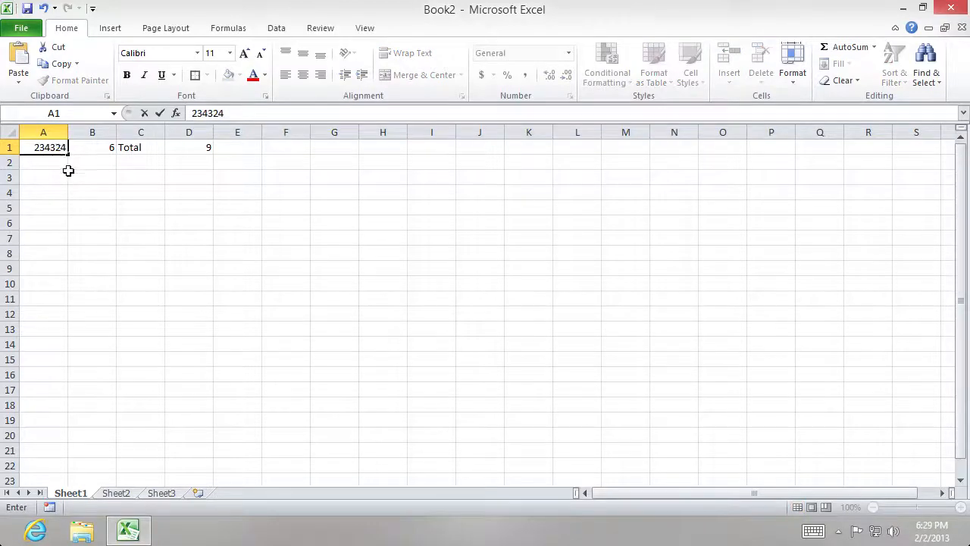
pyautogui.click(99, 152)
pyautogui.write('234234')
pyautogui.click(129, 190)
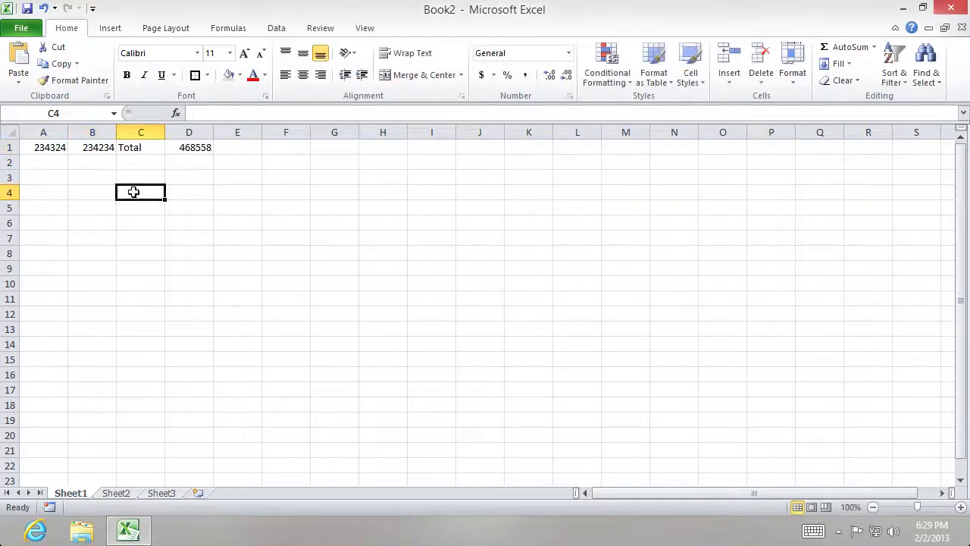
pyautogui.click(197, 149)
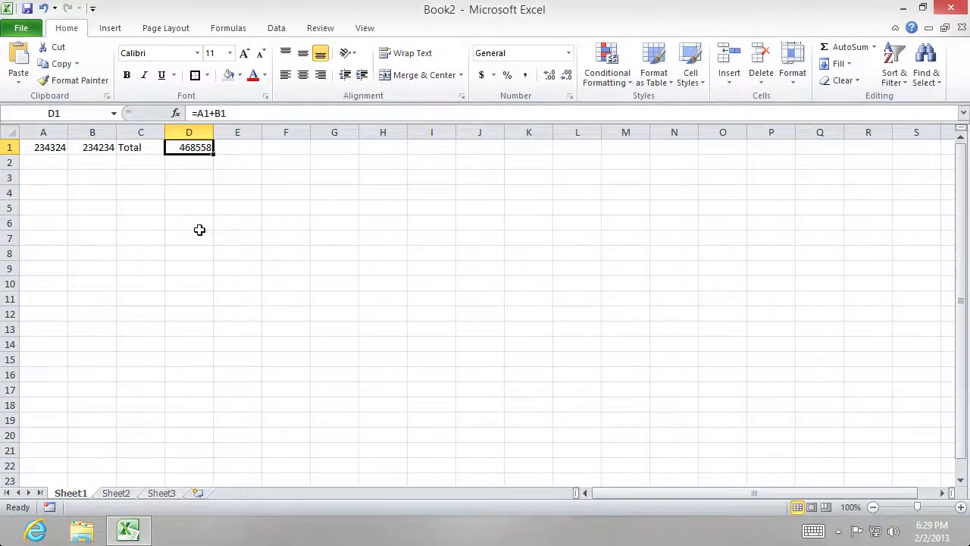
# Step: Set B1 to 345 and A1 to 234 as another test of the addition formula
pyautogui.click(99, 147)
pyautogui.write('345')
pyautogui.click(124, 191)
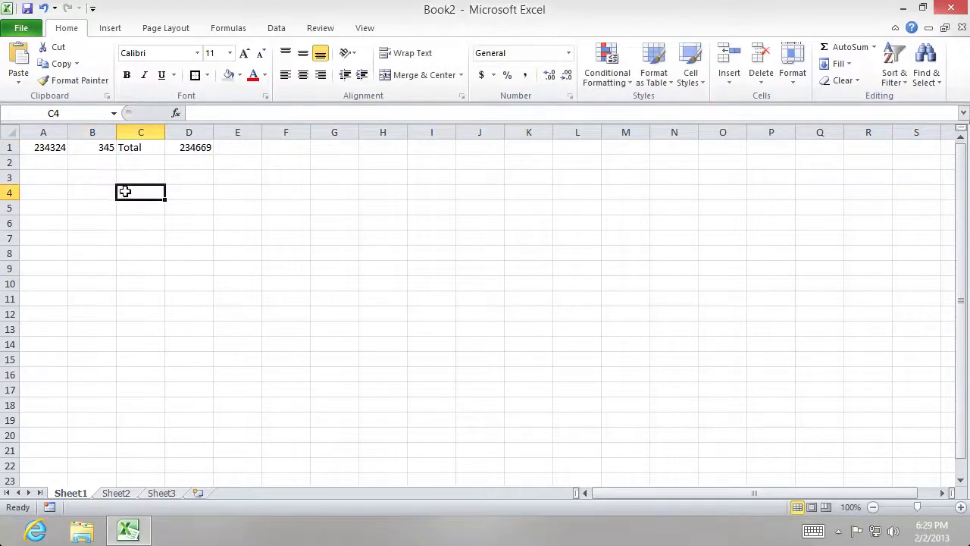
pyautogui.click(62, 149)
pyautogui.write('234')
pyautogui.click(75, 176)
# Step: Set A1 to 4 and B1 to 5 to test the formula with small numbers
pyautogui.click(56, 147)
pyautogui.write('4')
pyautogui.click(125, 180)
pyautogui.click(97, 152)
pyautogui.write('5')
pyautogui.click(160, 188)
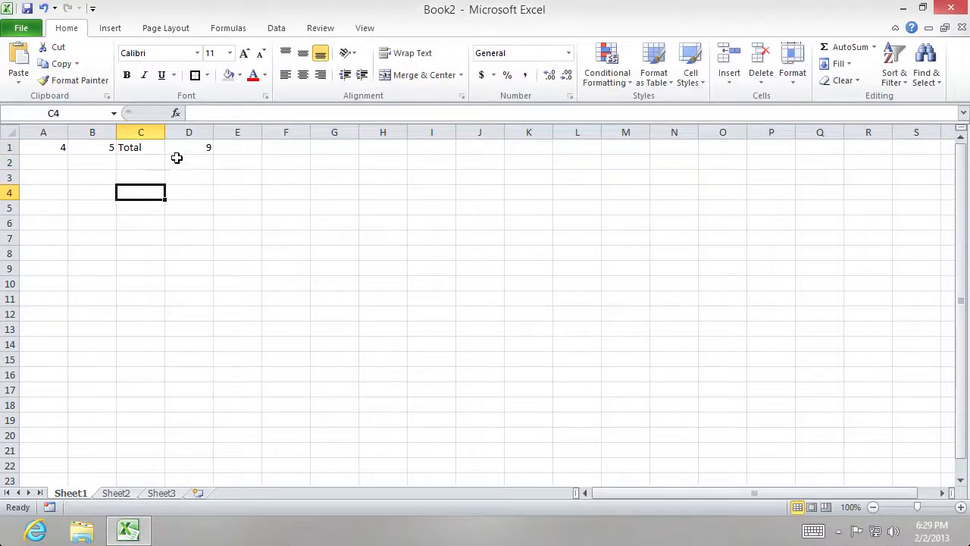
# Step: Set B1 to 23 and A1 to 123
pyautogui.click(104, 150)
pyautogui.write('23')
pyautogui.click(102, 186)
pyautogui.click(48, 144)
pyautogui.write('123')
pyautogui.click(87, 208)
# Step: Clear the addition formula from cell D1, leaving the cell empty
pyautogui.click(206, 153)
pyautogui.write('3')
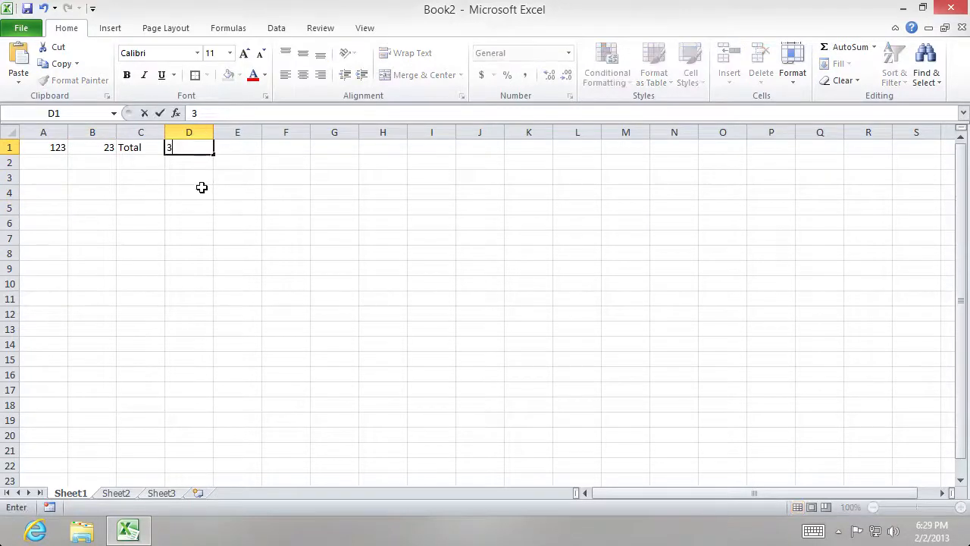
pyautogui.press('BackSpace')
pyautogui.write('=')
pyautogui.click(110, 220)
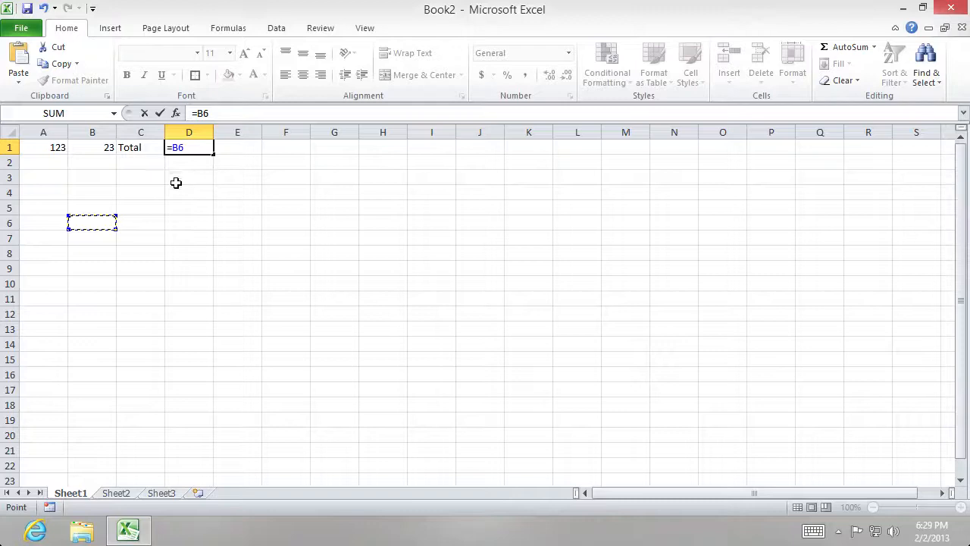
pyautogui.press('BackSpace')
pyautogui.press('BackSpace')
pyautogui.press('BackSpace')
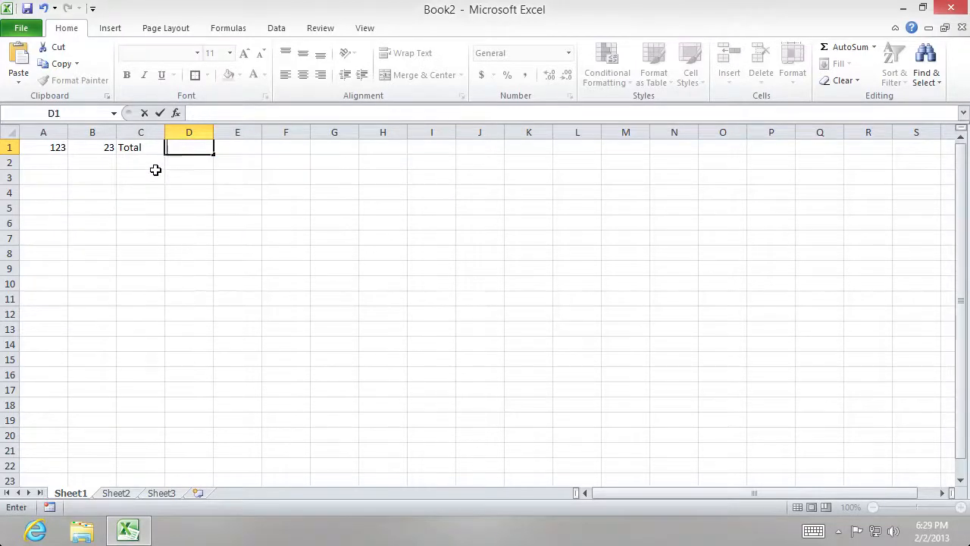
pyautogui.click(155, 172)
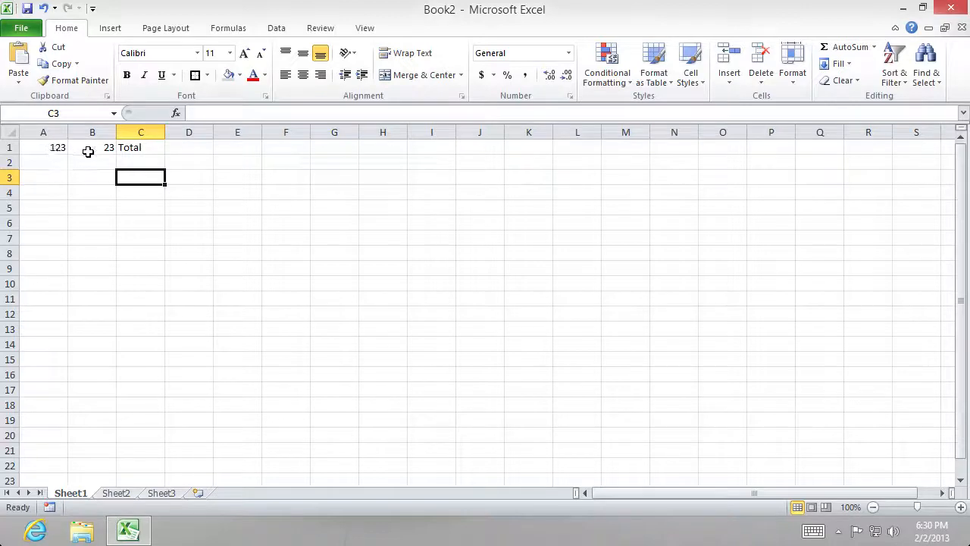
# Step: Replace the Total label in C1 with 23 and enter 234, 43, 234 and 234 in D1 through G1
pyautogui.click(143, 157)
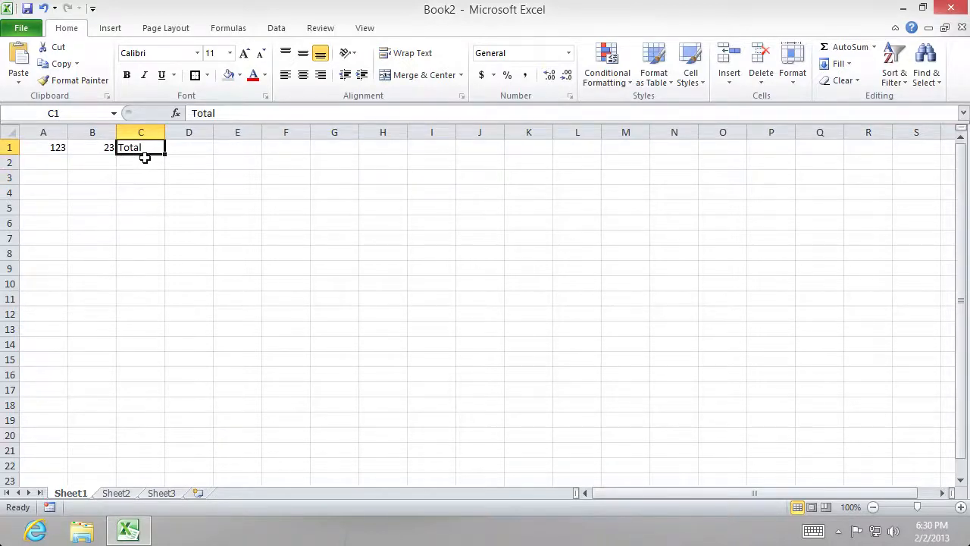
pyautogui.press('BackSpace')
pyautogui.write('23')
pyautogui.press('Tab')
pyautogui.write('234')
pyautogui.press('Tab')
pyautogui.write('43')
pyautogui.press('Tab')
pyautogui.write('234')
pyautogui.press('Tab')
pyautogui.write('234')
pyautogui.press('Tab')
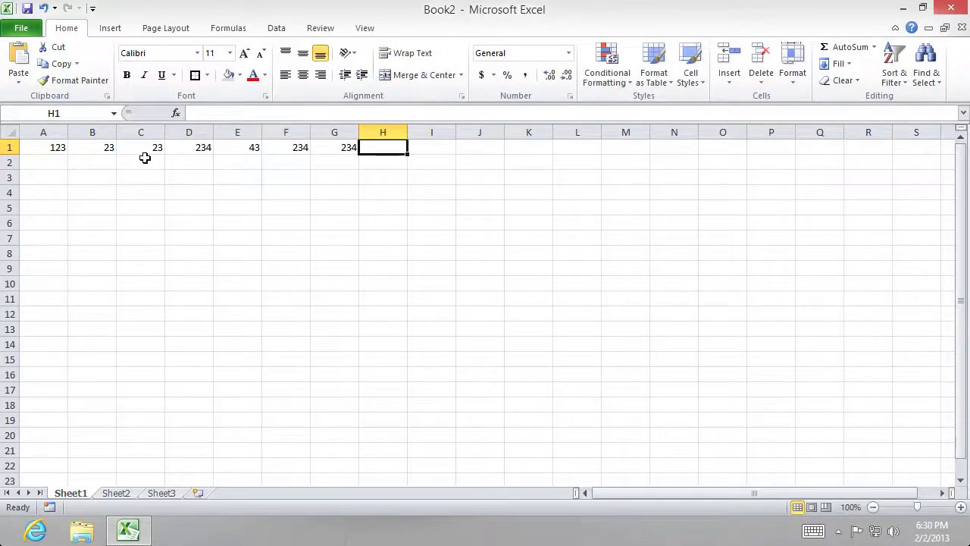
# Step: Enter the label Total in cell H1, after the row of numbers
pyautogui.write('Total')
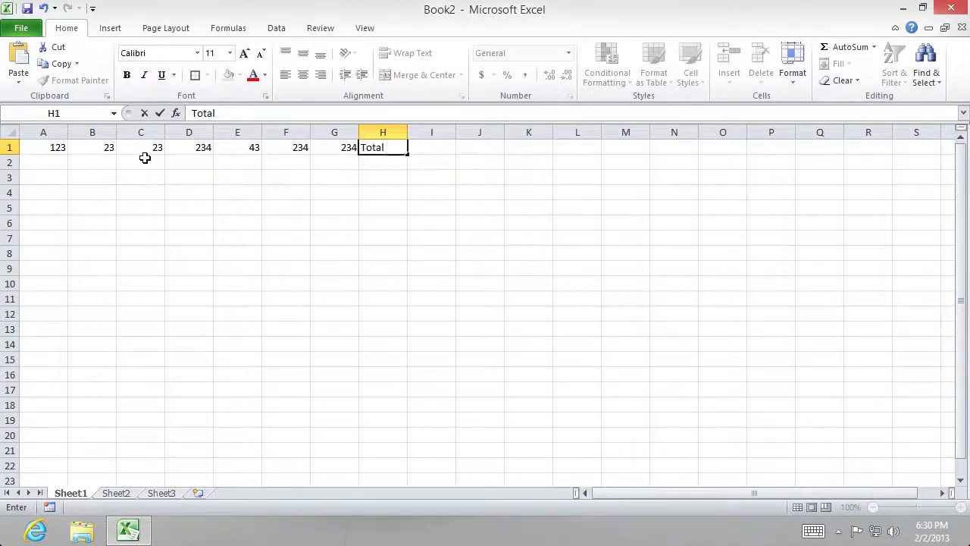
pyautogui.click(345, 223)
pyautogui.click(432, 133)
pyautogui.click(395, 166)
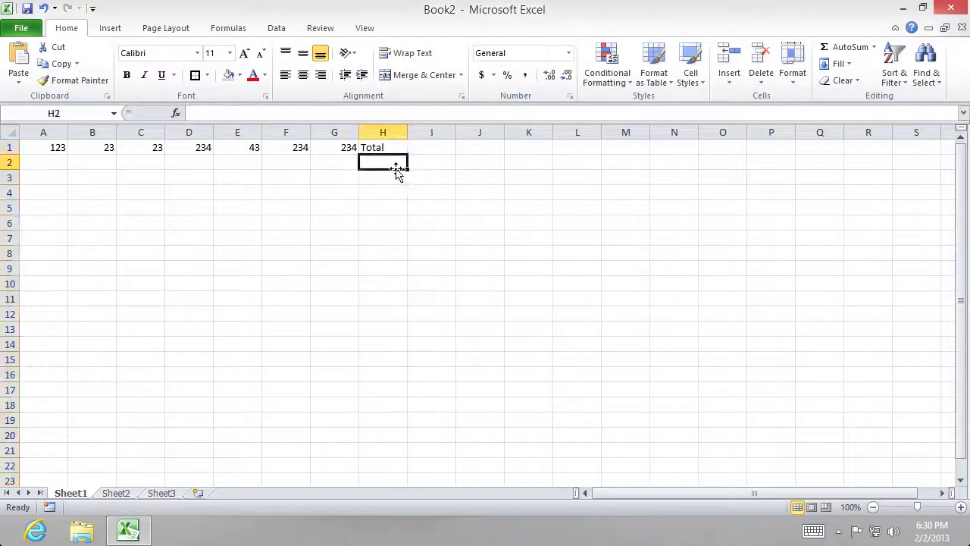
# Step: Total the row of numbers in cell I1 with the formula =sum(A1:G1)
pyautogui.click(423, 148)
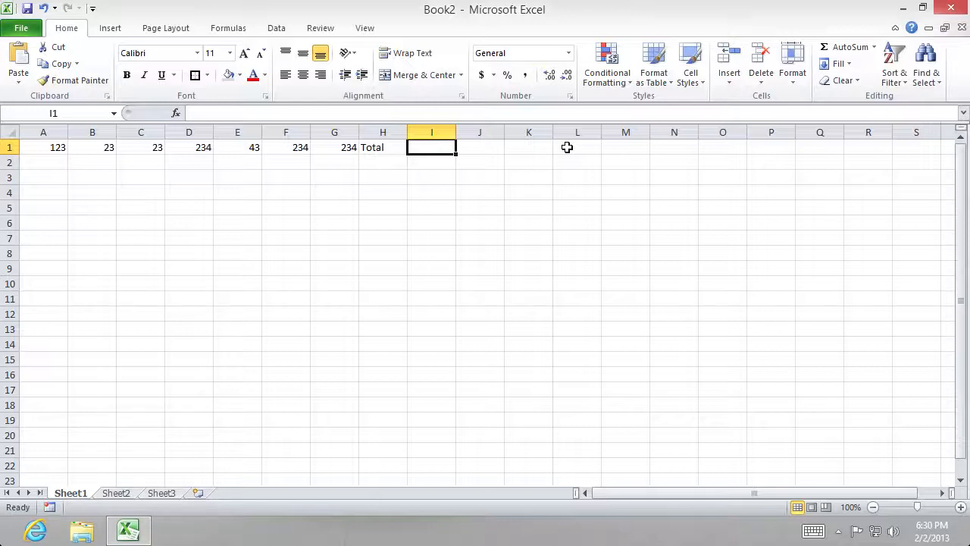
pyautogui.write('=')
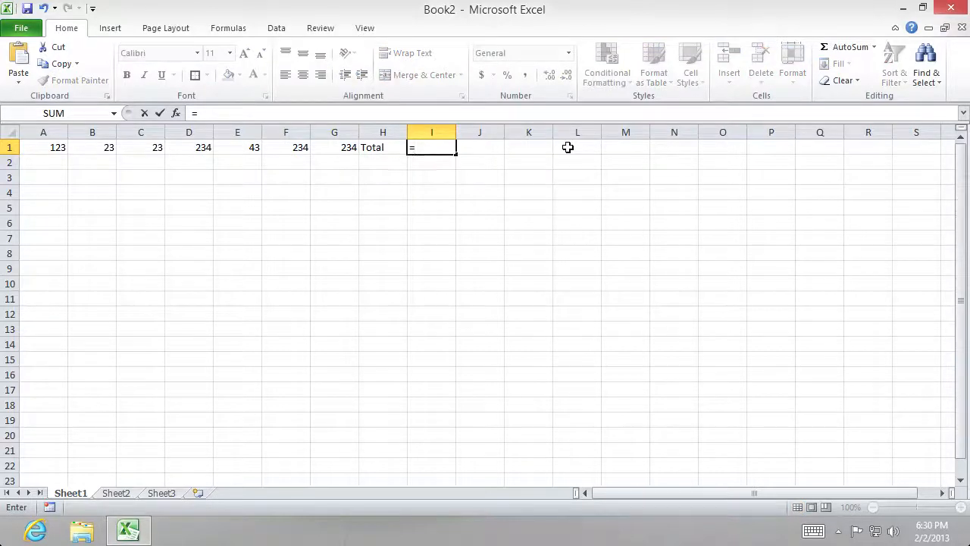
pyautogui.write('sum')
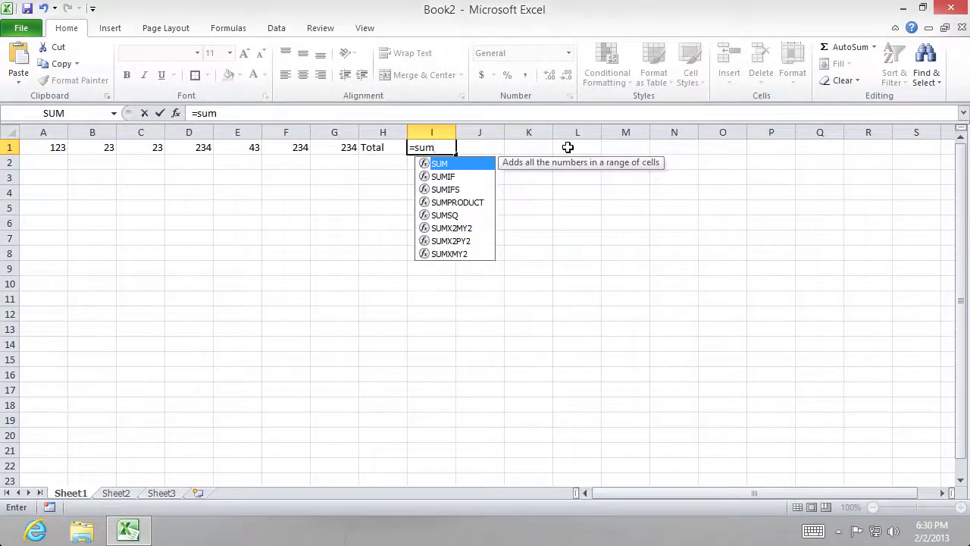
pyautogui.press('BackSpace')
pyautogui.press('BackSpace')
pyautogui.press('BackSpace')
pyautogui.write('s')
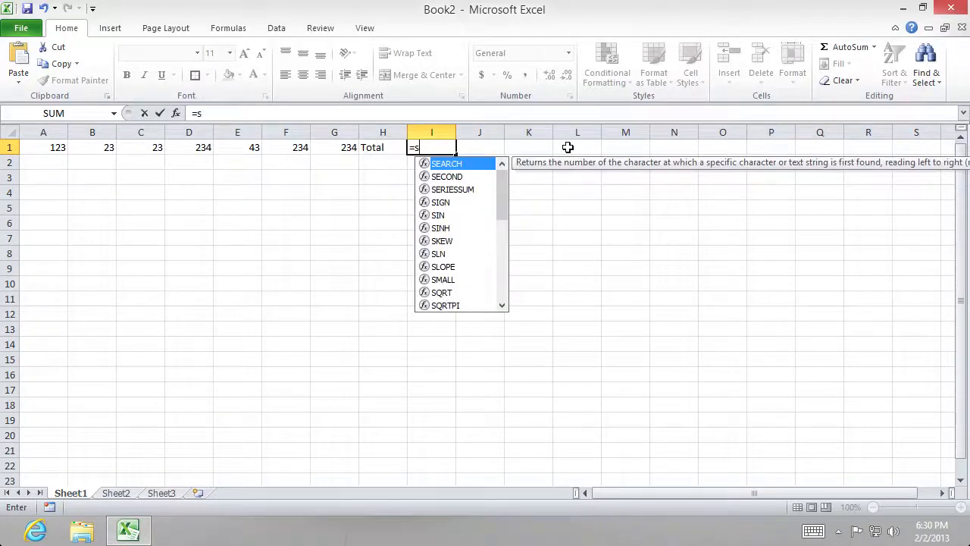
pyautogui.write('u')
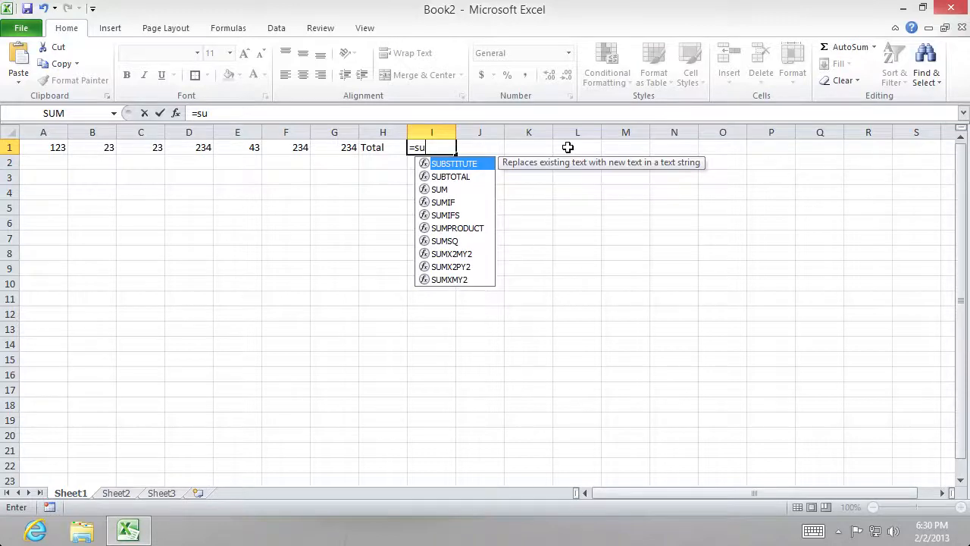
pyautogui.write('m')
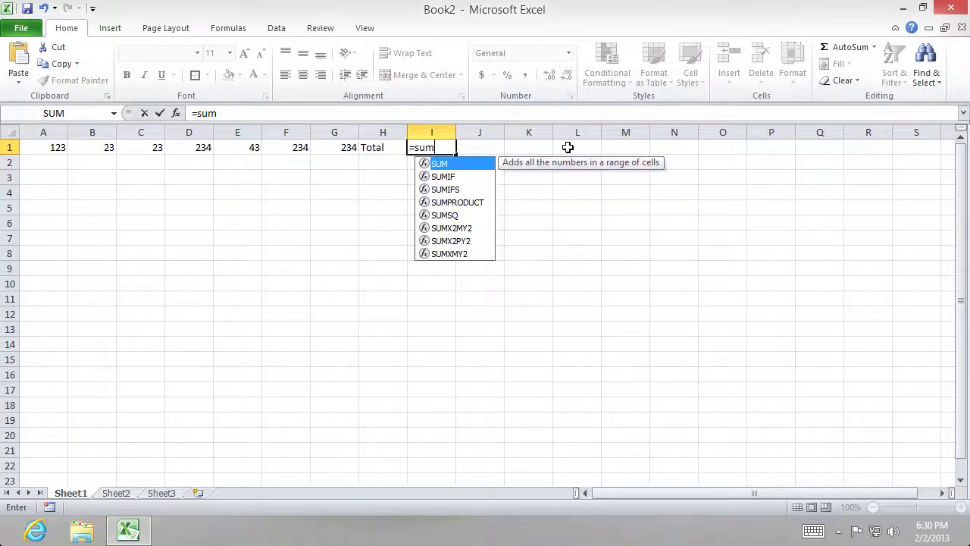
pyautogui.write('(')
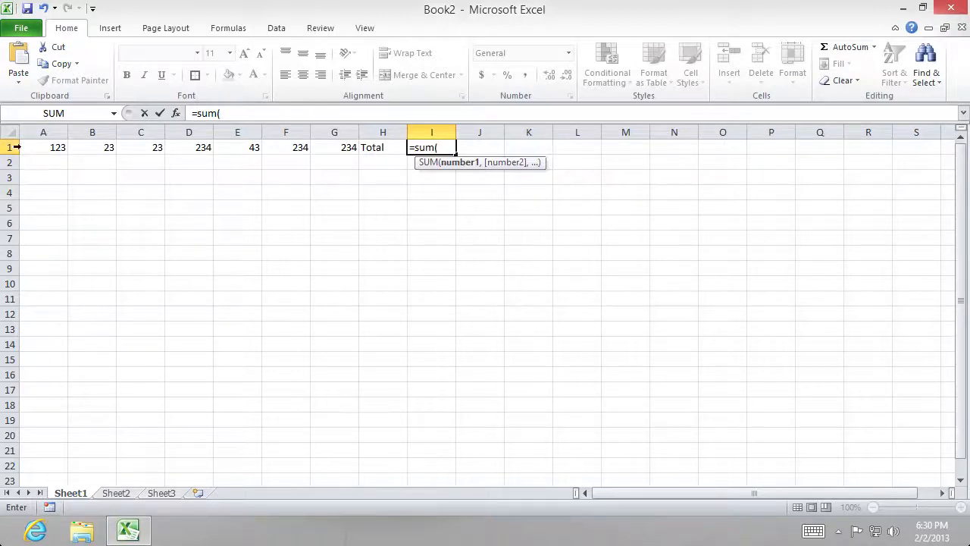
pyautogui.moveTo(54, 147); pyautogui.dragTo(322, 146)
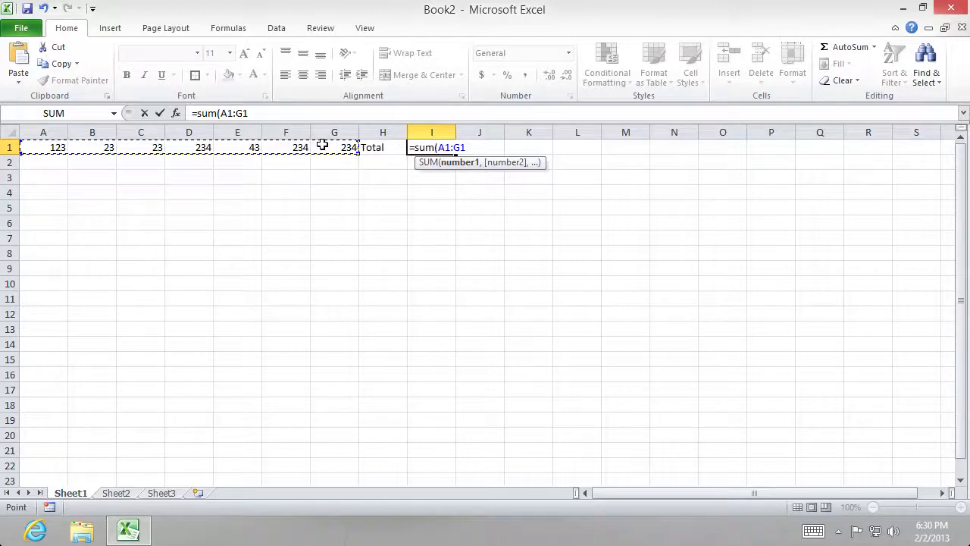
pyautogui.write(')')
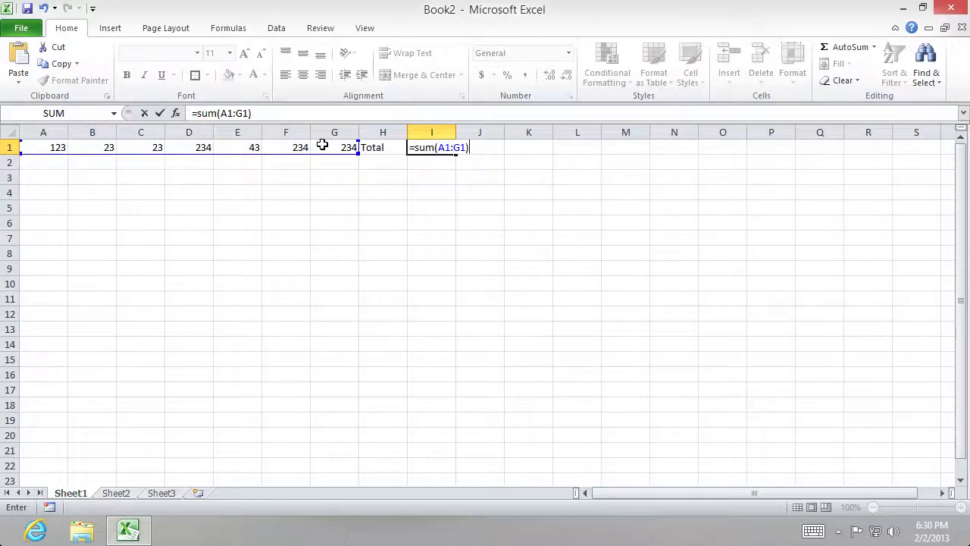
pyautogui.click(453, 147)
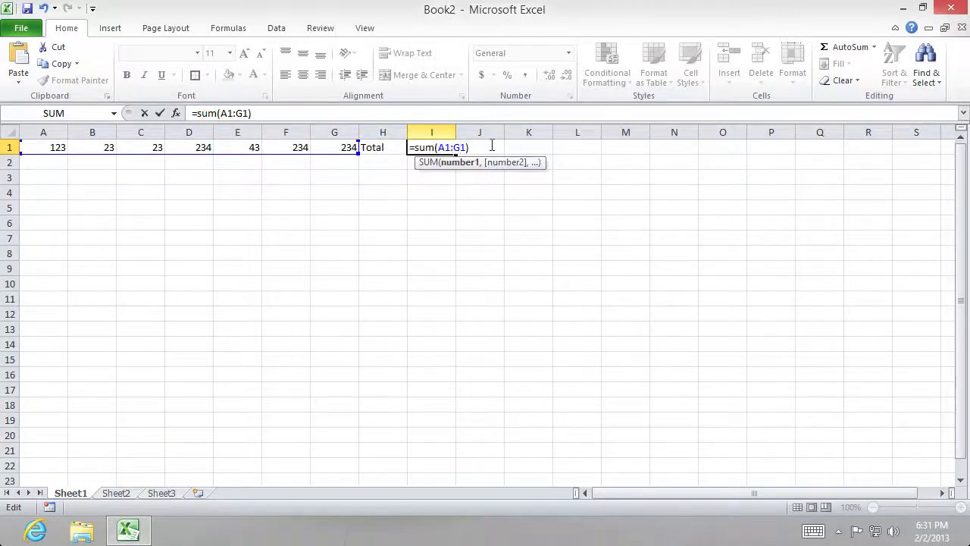
pyautogui.press('Return')
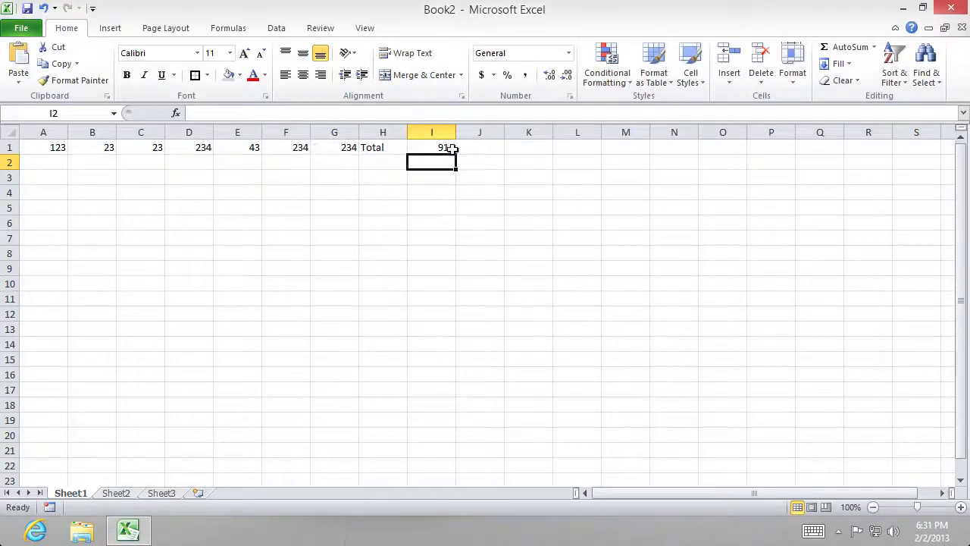
pyautogui.click(392, 224)
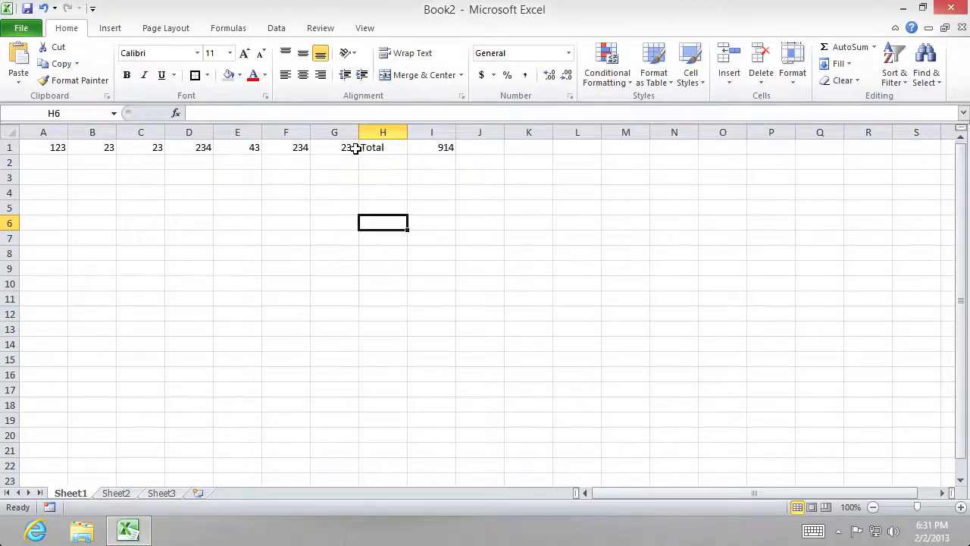
# Step: Change two of the summed numbers in row 1, setting E1 to 430 and C1 to 230
pyautogui.moveTo(40, 146); pyautogui.dragTo(350, 146)
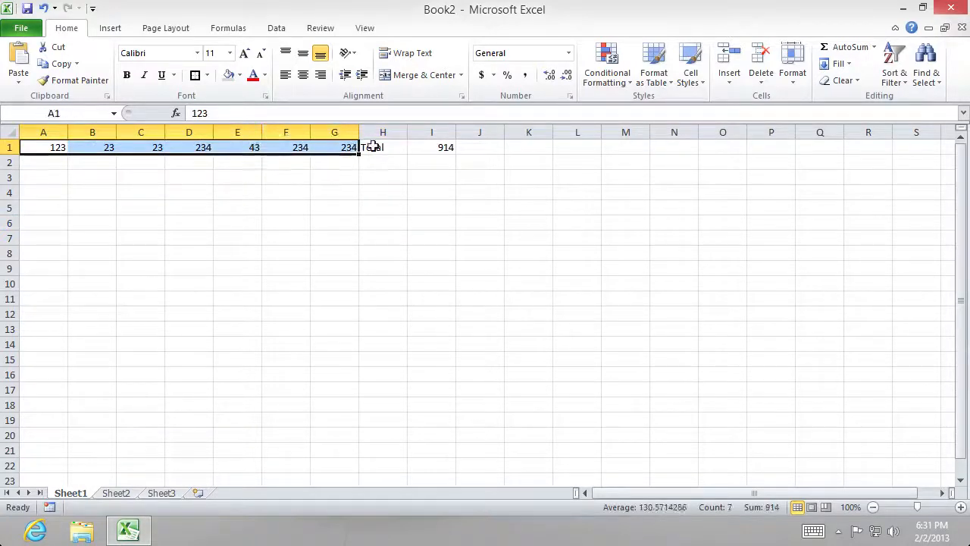
pyautogui.click(422, 146)
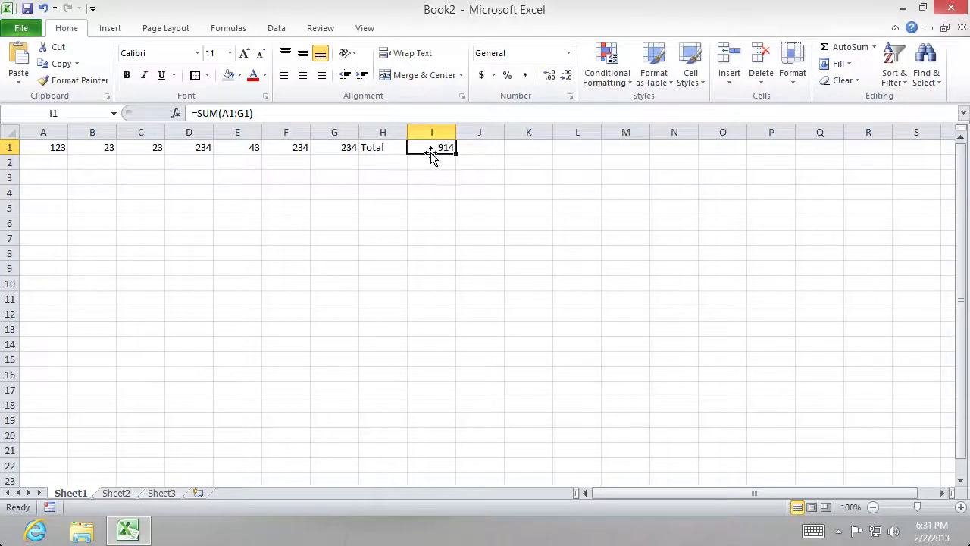
pyautogui.click(258, 148)
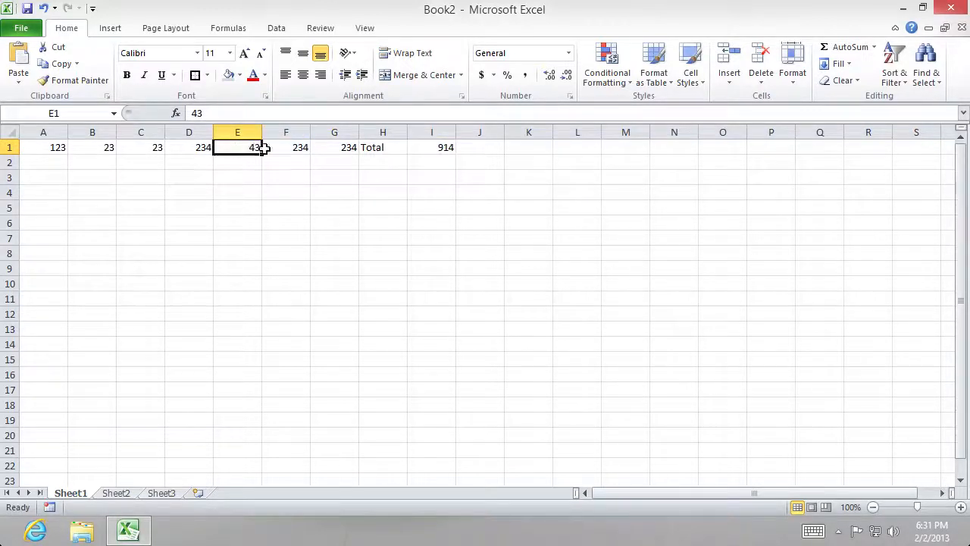
pyautogui.click(210, 115)
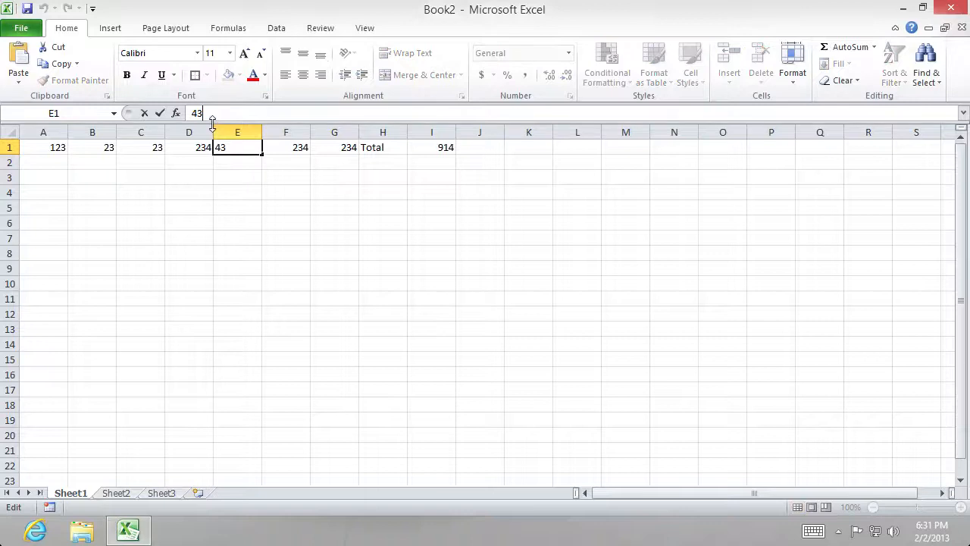
pyautogui.write('0')
pyautogui.click(257, 191)
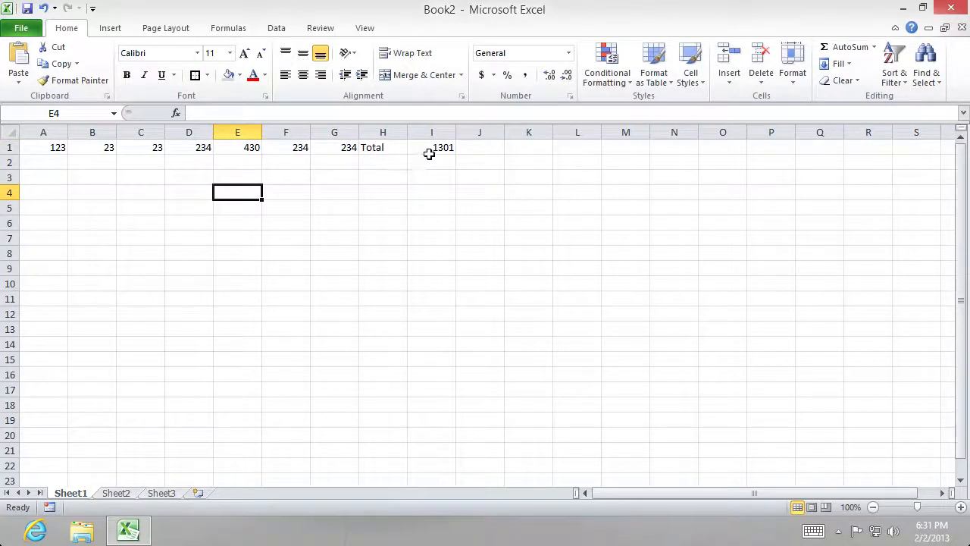
pyautogui.click(159, 148)
pyautogui.click(210, 114)
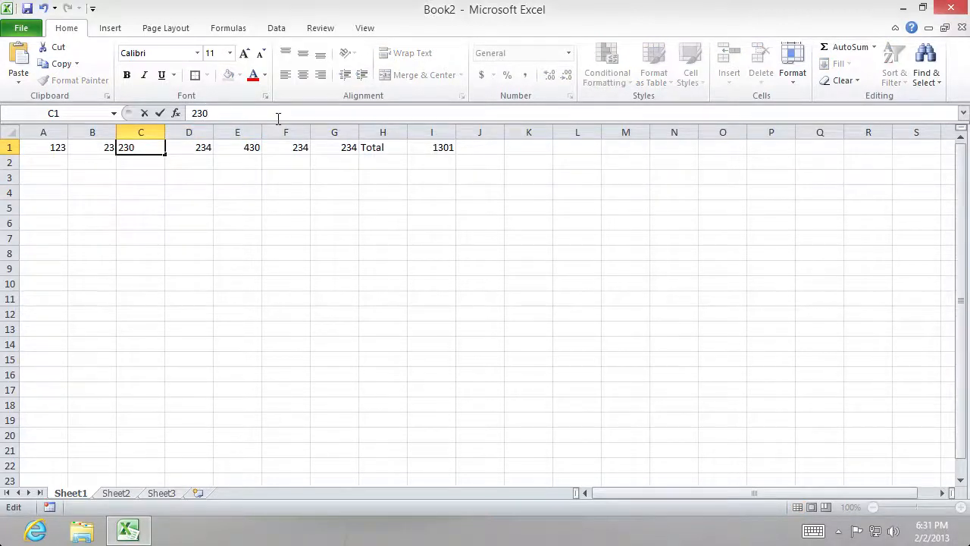
pyautogui.write('0')
pyautogui.click(286, 206)
# Step: Clear the contents of cells A1 through I1, including the Total label and the sum formula
pyautogui.moveTo(437, 148); pyautogui.dragTo(61, 147)
pyautogui.rightClick(61, 147)
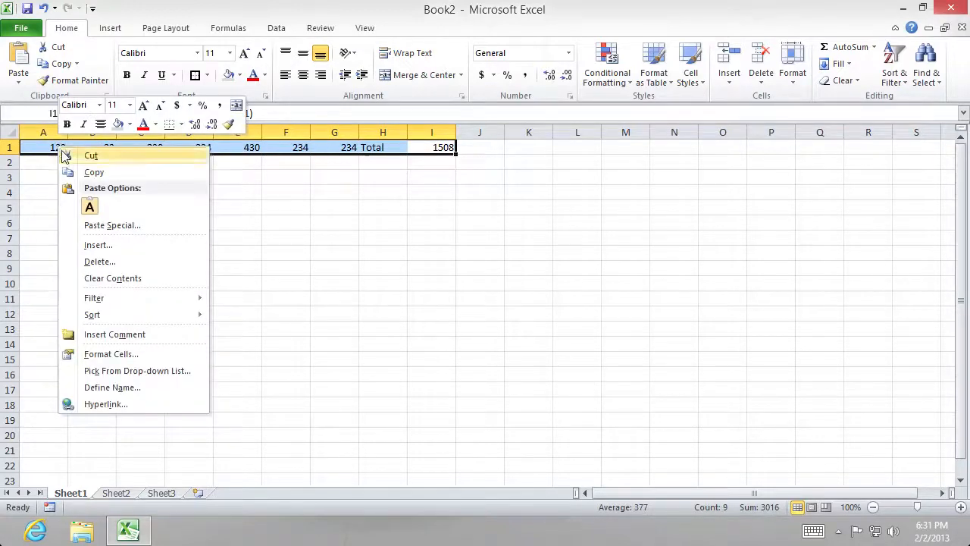
pyautogui.click(98, 278)
pyautogui.click(238, 270)
# Step: Enter 2 in cell A1 and 4 in cell B1
pyautogui.click(28, 148)
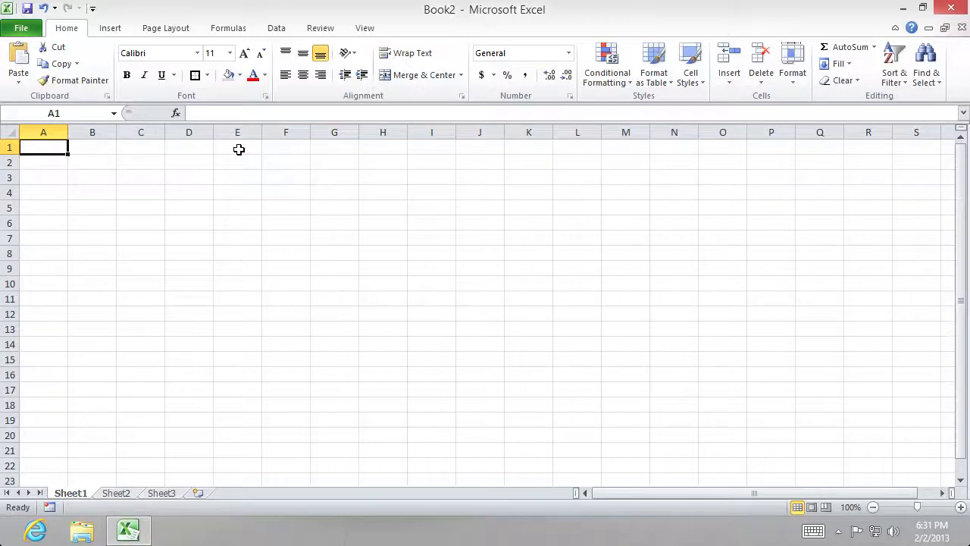
pyautogui.write('2')
pyautogui.click(167, 160)
pyautogui.click(95, 151)
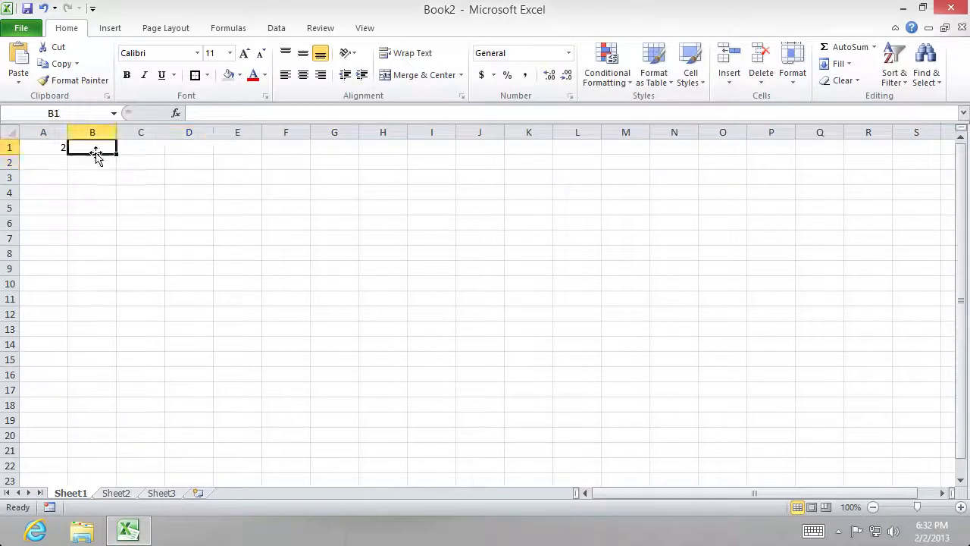
pyautogui.write('4')
pyautogui.click(98, 176)
# Step: Add the two numbers in cell C1 with the formula =A1+B1 and review the formula
pyautogui.click(159, 150)
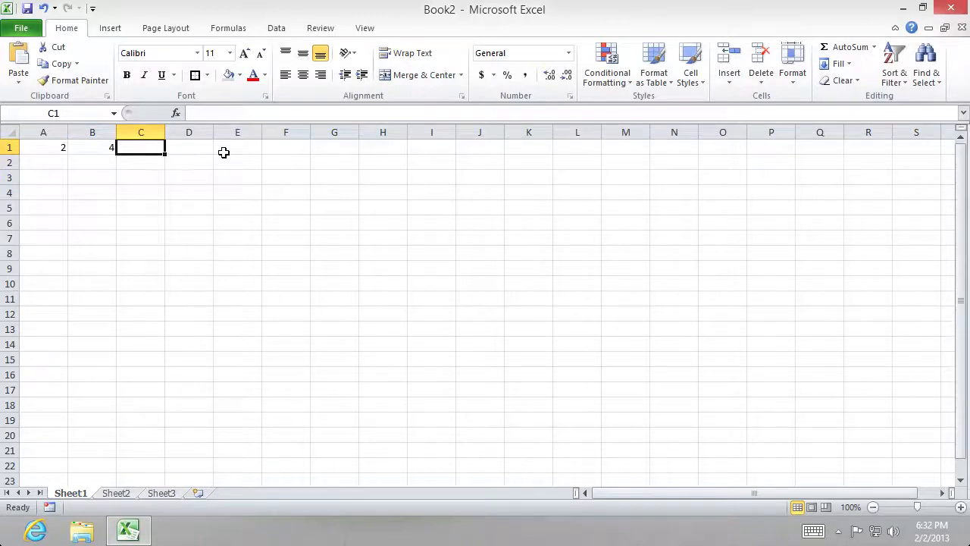
pyautogui.write('=')
pyautogui.click(50, 149)
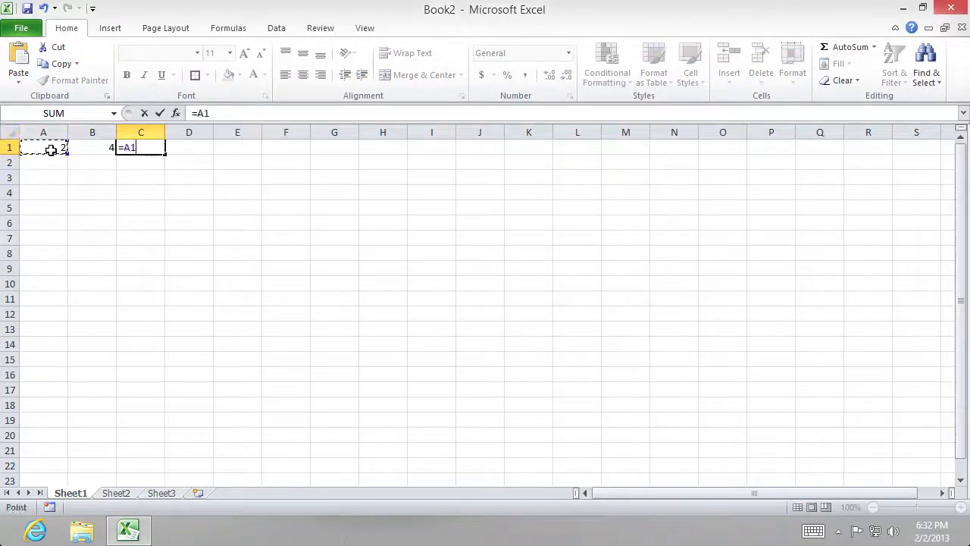
pyautogui.write('+')
pyautogui.click(94, 150)
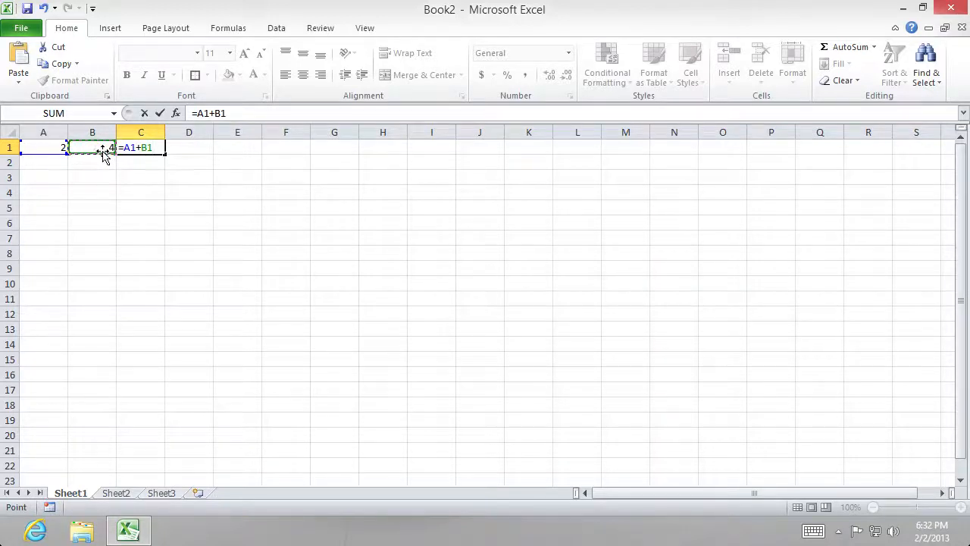
pyautogui.press('Return')
pyautogui.click(126, 206)
pyautogui.click(143, 147)
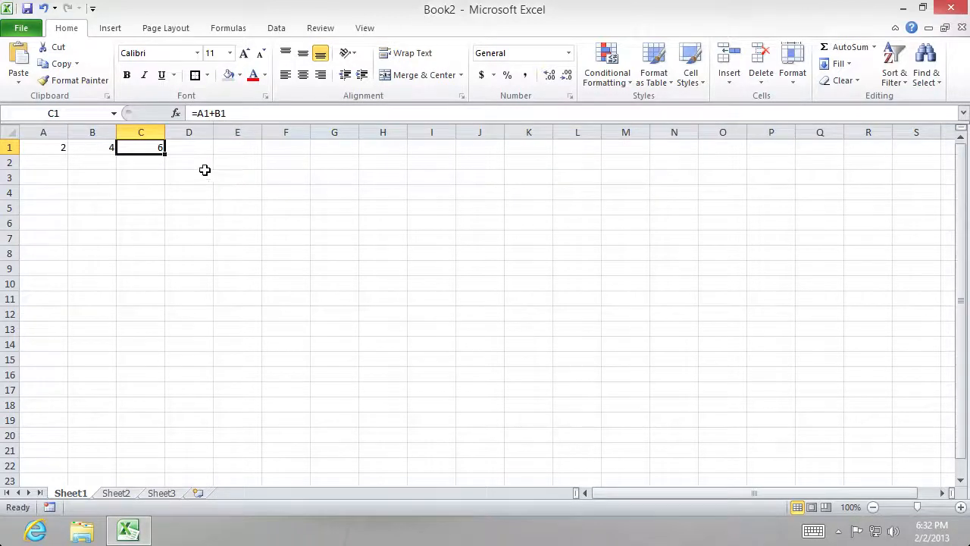
# Step: Replace the addition formula in cell C1 with the plain number 6
pyautogui.moveTo(189, 113); pyautogui.dragTo(264, 113)
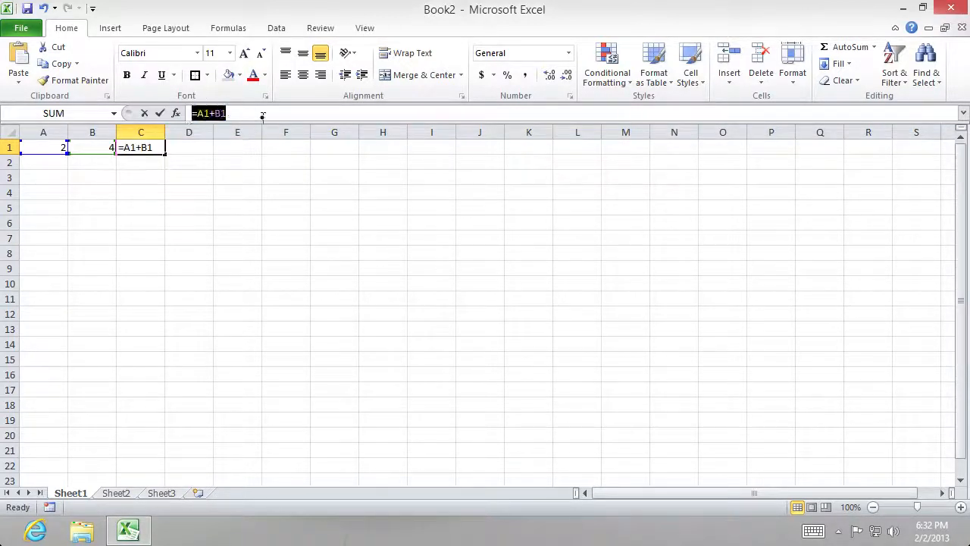
pyautogui.click(248, 169)
pyautogui.click(143, 147)
pyautogui.moveTo(142, 147); pyautogui.dragTo(115, 147)
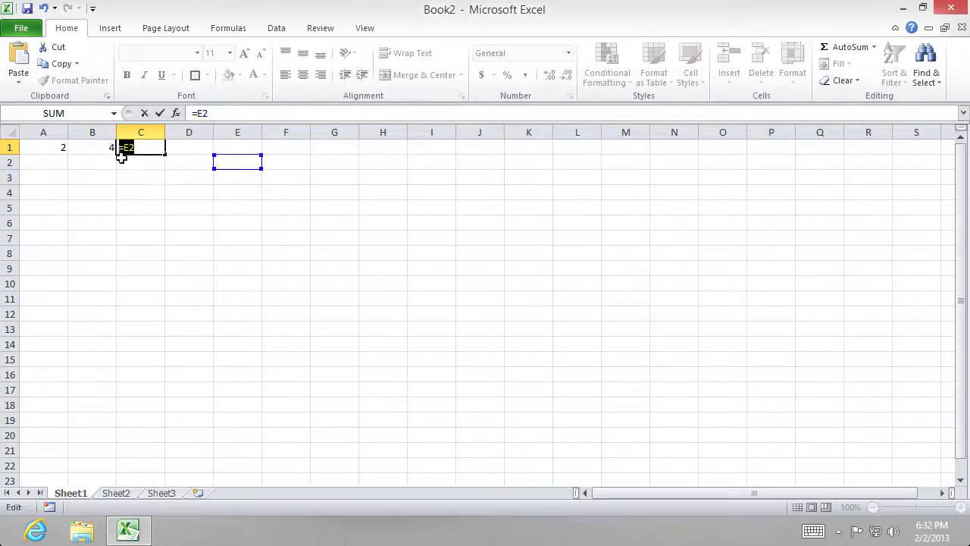
pyautogui.press('BackSpace')
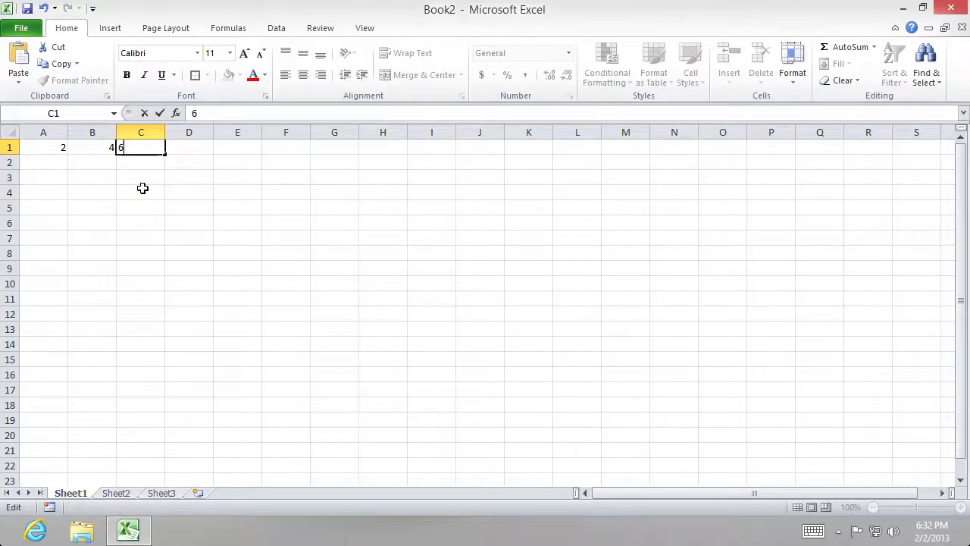
pyautogui.click(144, 202)
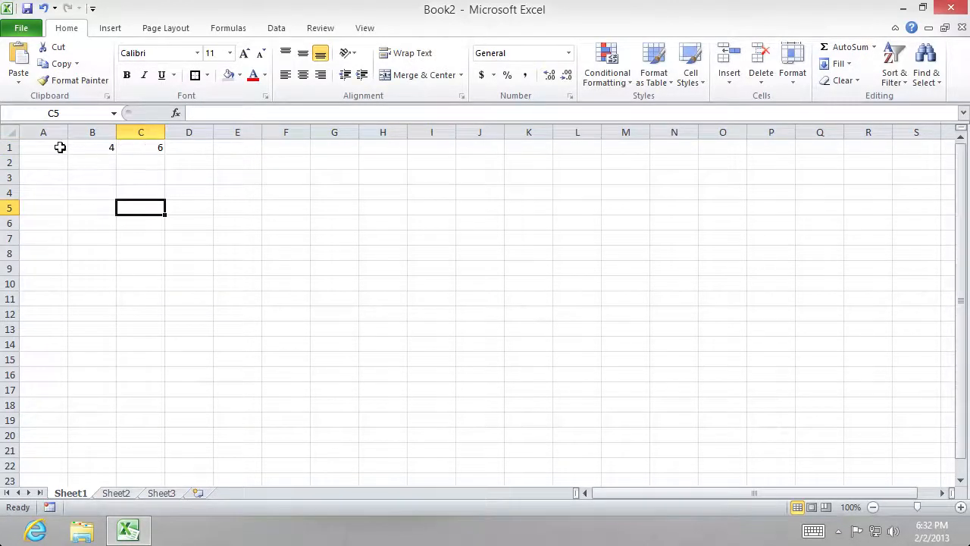
# Step: Enter the label Total in cell D1, after the three numbers
pyautogui.click(130, 145)
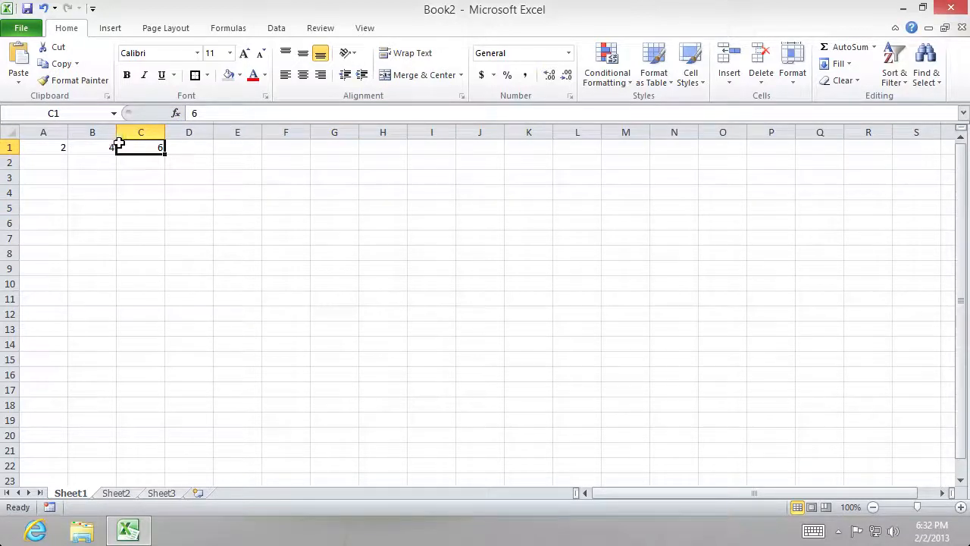
pyautogui.click(182, 149)
pyautogui.click(141, 148)
pyautogui.click(186, 147)
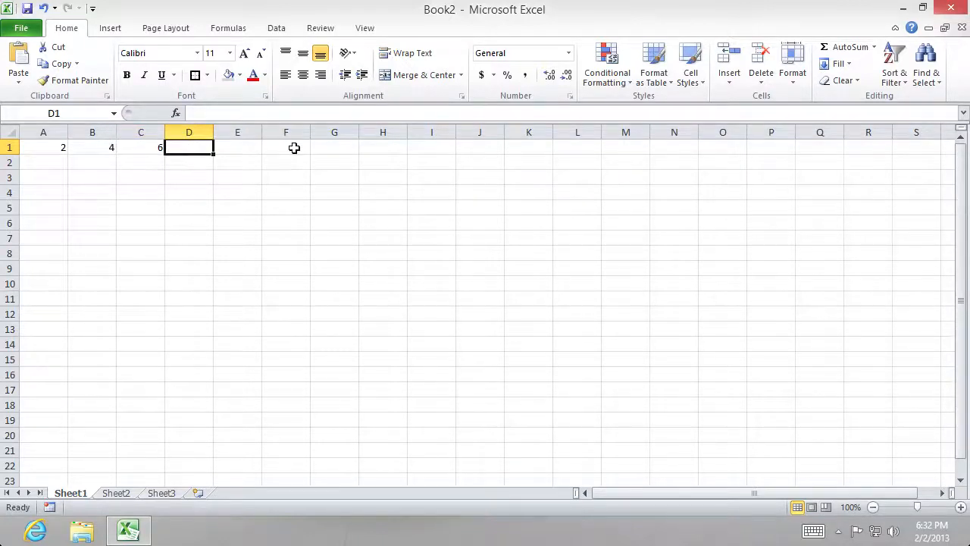
pyautogui.write('Total')
pyautogui.press('Tab')
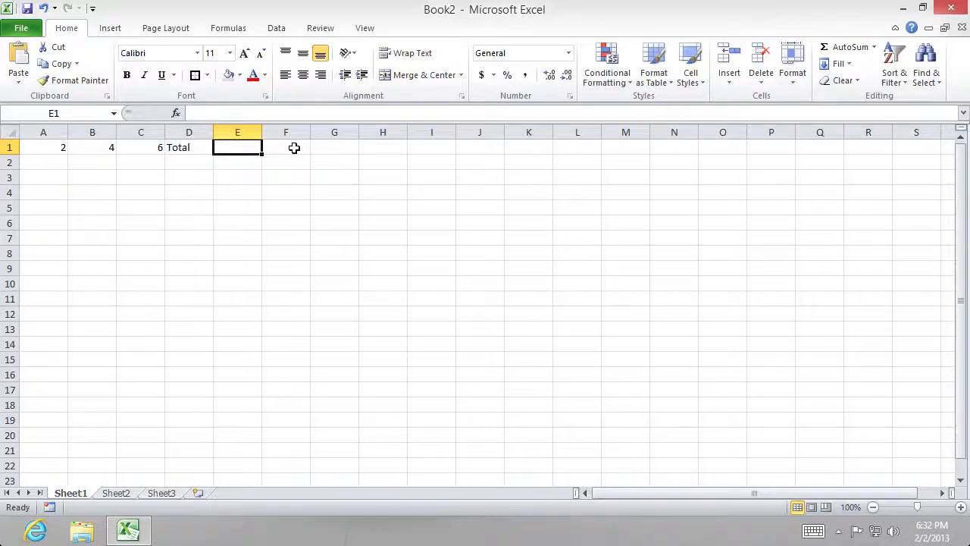
# Step: Total the three numbers of row 1 in cell E1 with the formula =sum(A1:C1)
pyautogui.write('=sum')
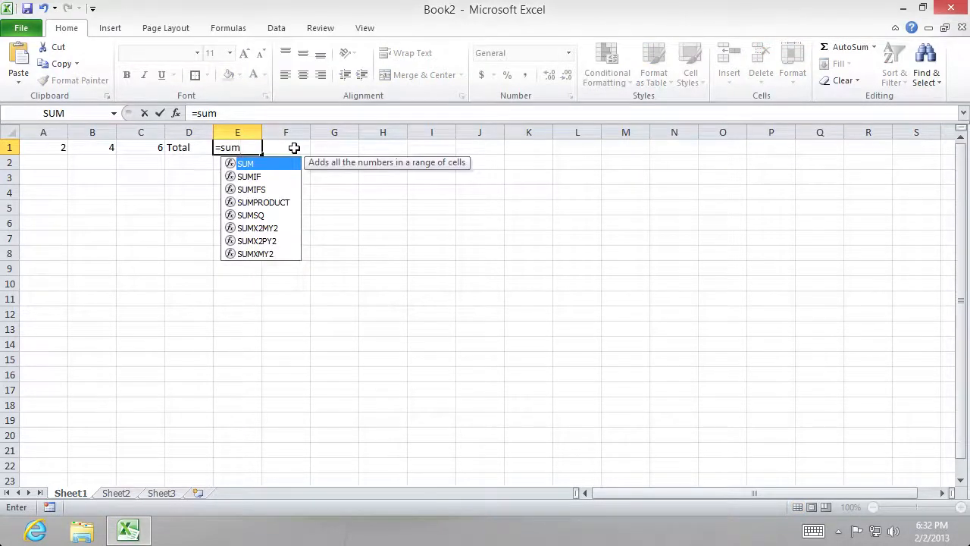
pyautogui.write('(')
pyautogui.moveTo(60, 147); pyautogui.dragTo(132, 145)
pyautogui.write(')')
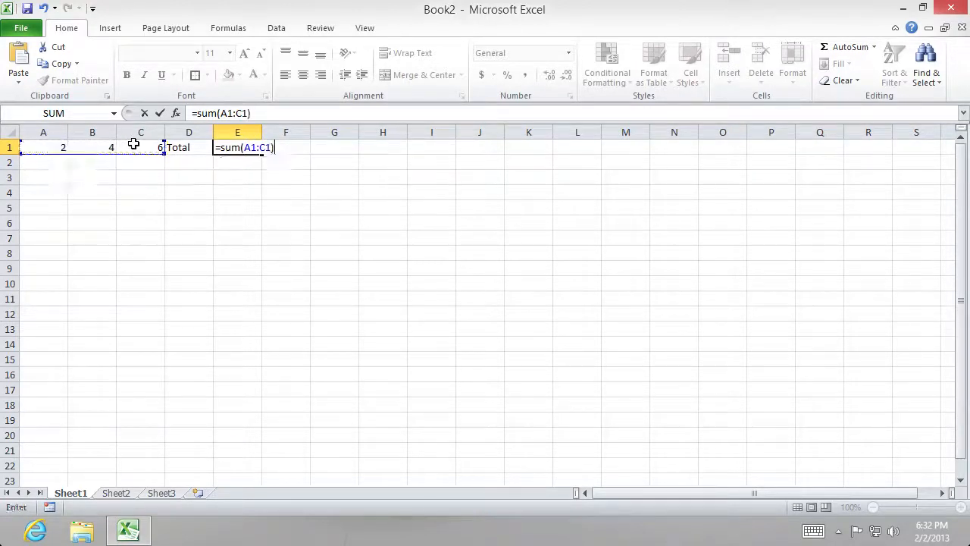
pyautogui.moveTo(198, 179); pyautogui.dragTo(206, 191)
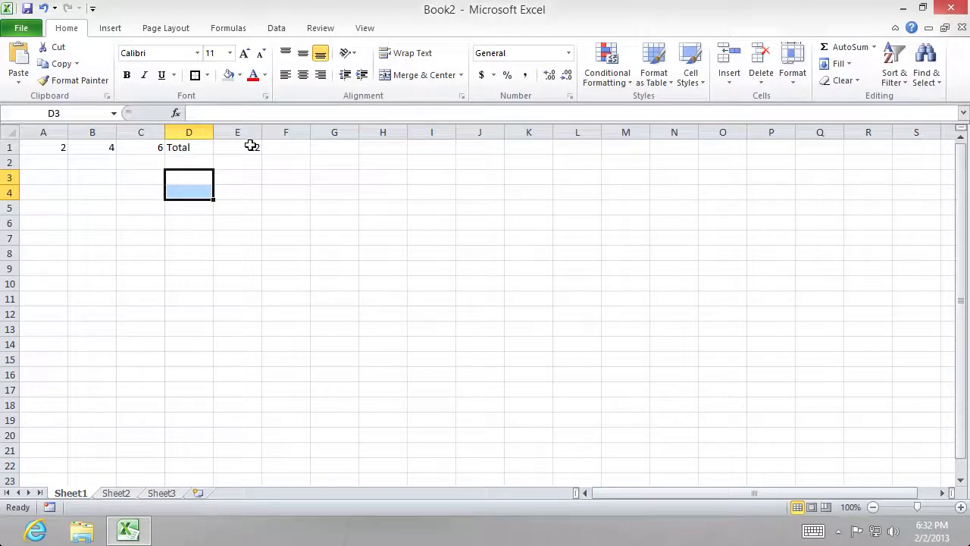
# Step: Fill row 2 with 2, 4 and 6 in A2 through C2 and the label Total in D2
pyautogui.click(63, 161)
pyautogui.press('Tab')
pyautogui.write('4')
pyautogui.press('Tab')
pyautogui.write('6')
pyautogui.press('Tab')
pyautogui.write('To')
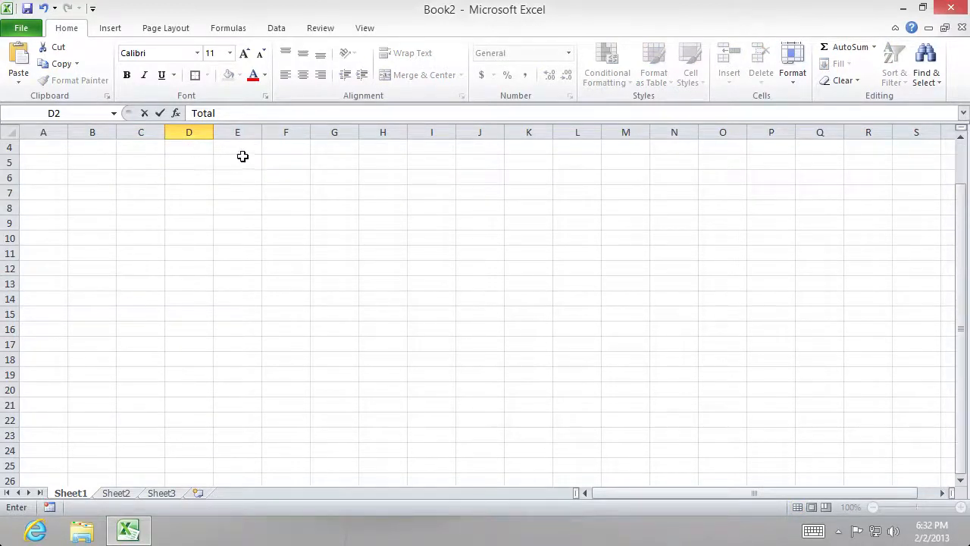
pyautogui.press('Tab')
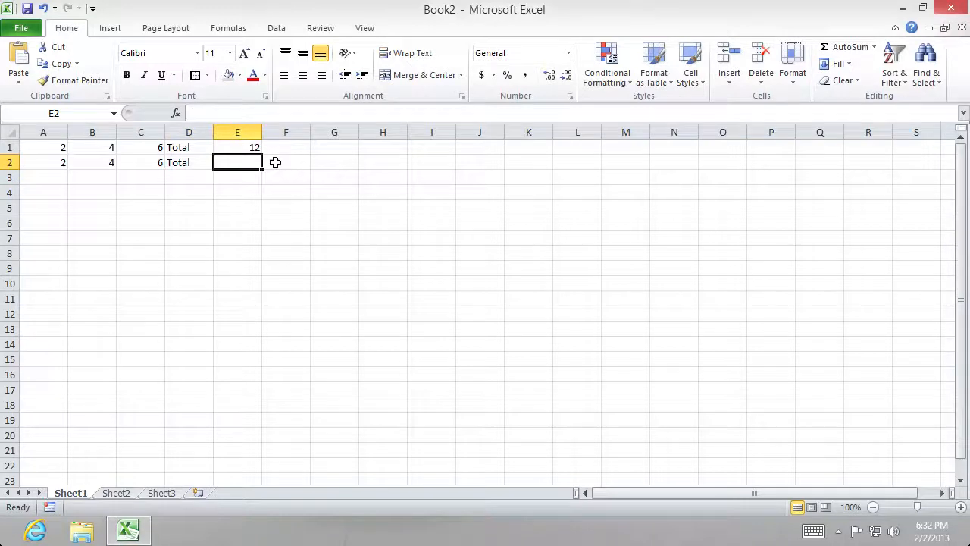
# Step: Total the second row in cell E2 with the plain addition formula =A2+B2+C2
pyautogui.write('=')
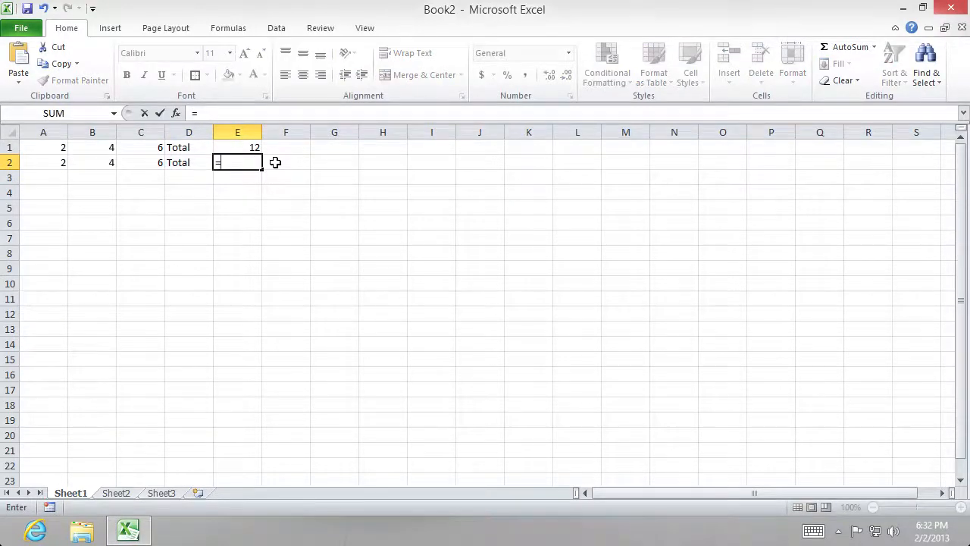
pyautogui.click(65, 160)
pyautogui.write('+')
pyautogui.click(91, 163)
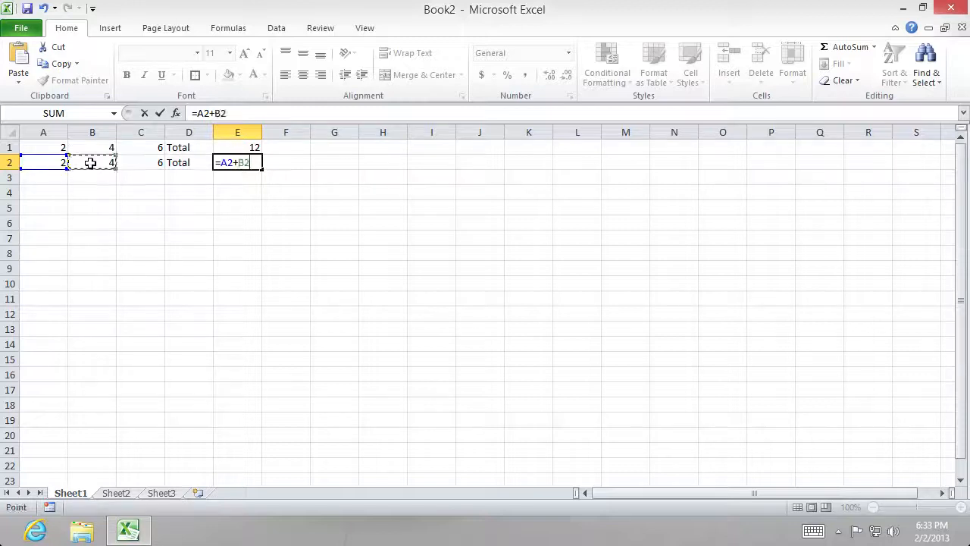
pyautogui.write('+')
pyautogui.click(156, 163)
pyautogui.press('Return')
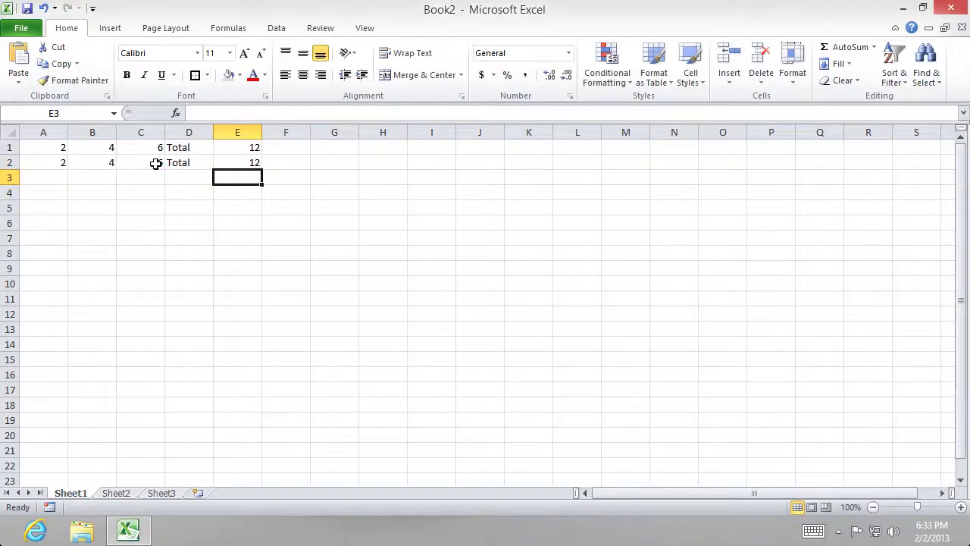
# Step: Compare the addition formula in cell E2 with the SUM formula in cell E1
pyautogui.click(235, 161)
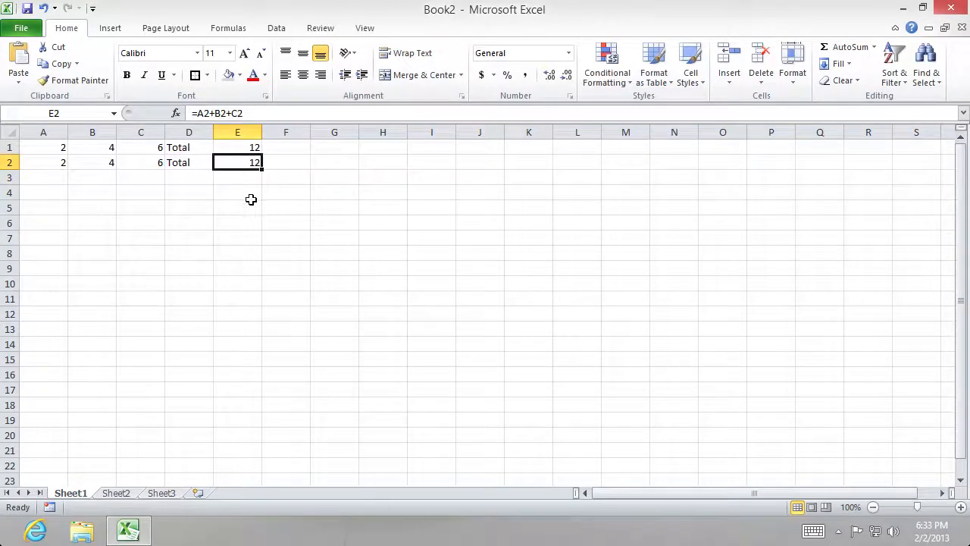
pyautogui.click(249, 148)
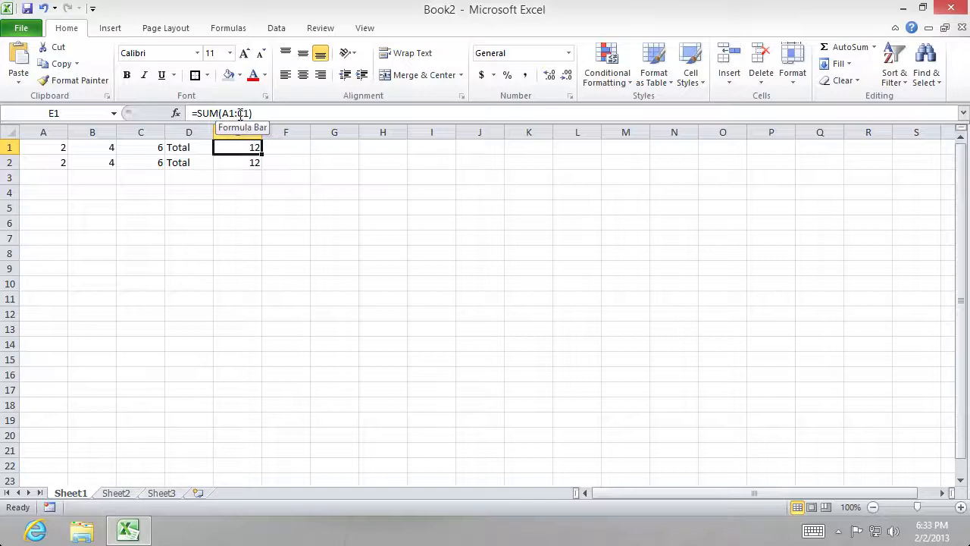
pyautogui.click(244, 162)
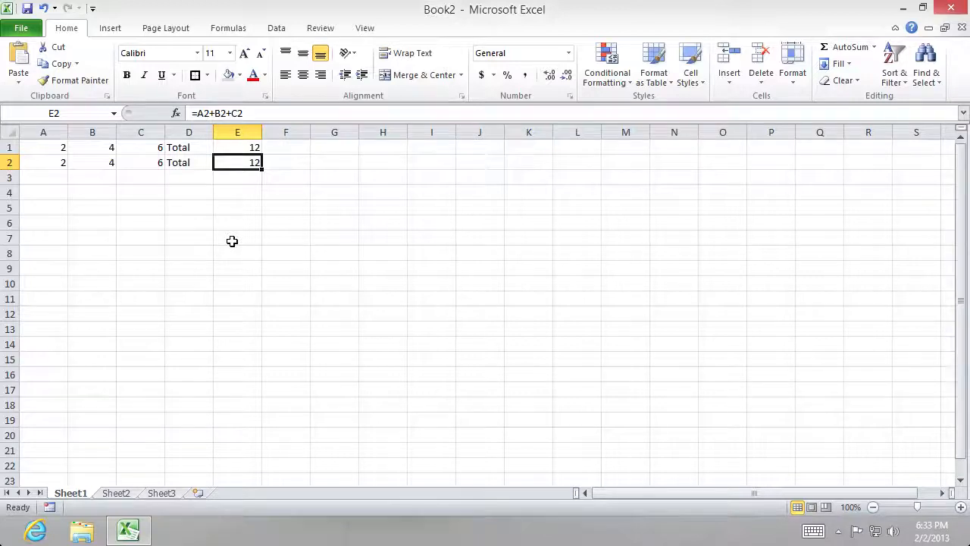
pyautogui.hotkey('ctrl', 'Left')
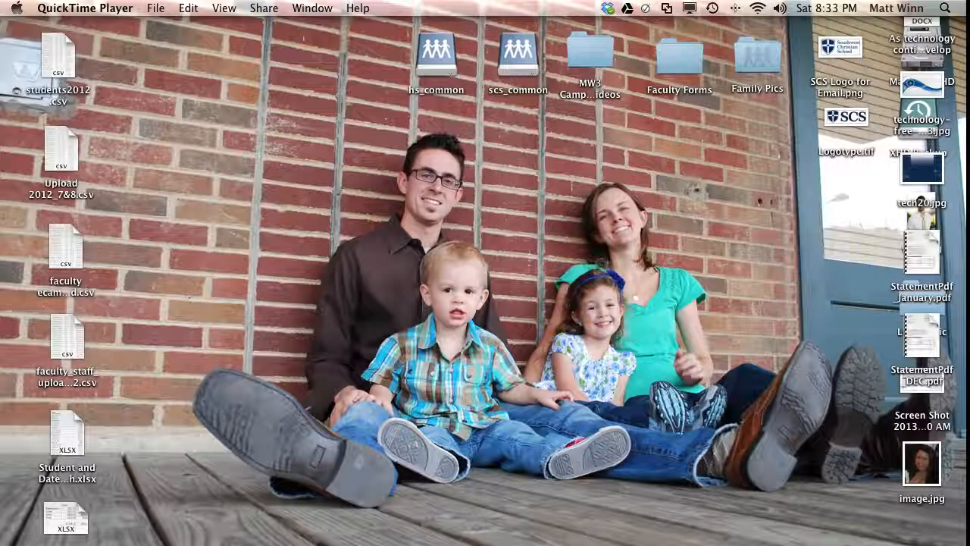